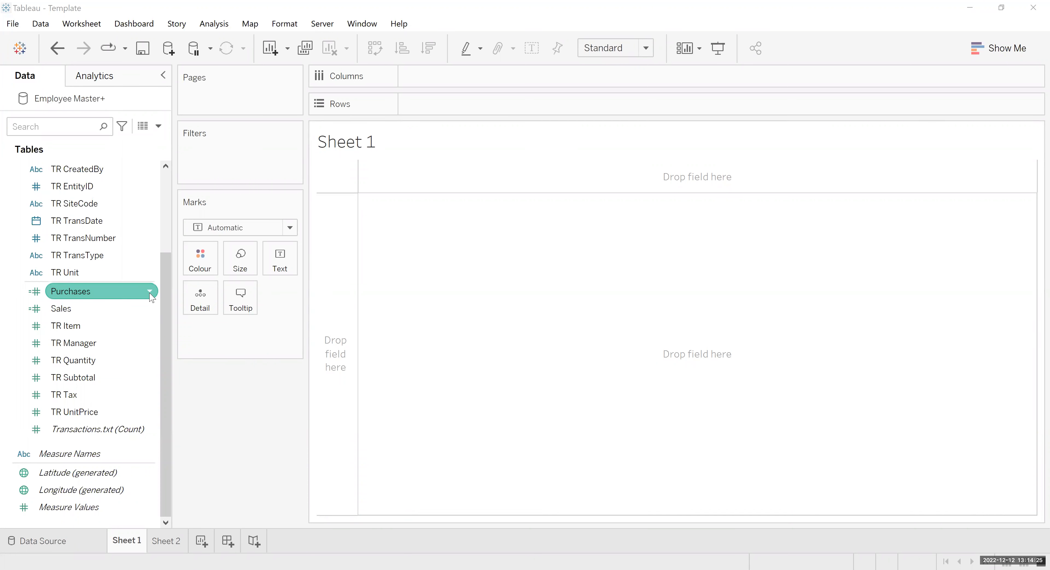
# Open the Sales calculated field for editing, review its IF formula on transaction type and subtotal, and close it unchanged.
pyautogui.click(151, 309)
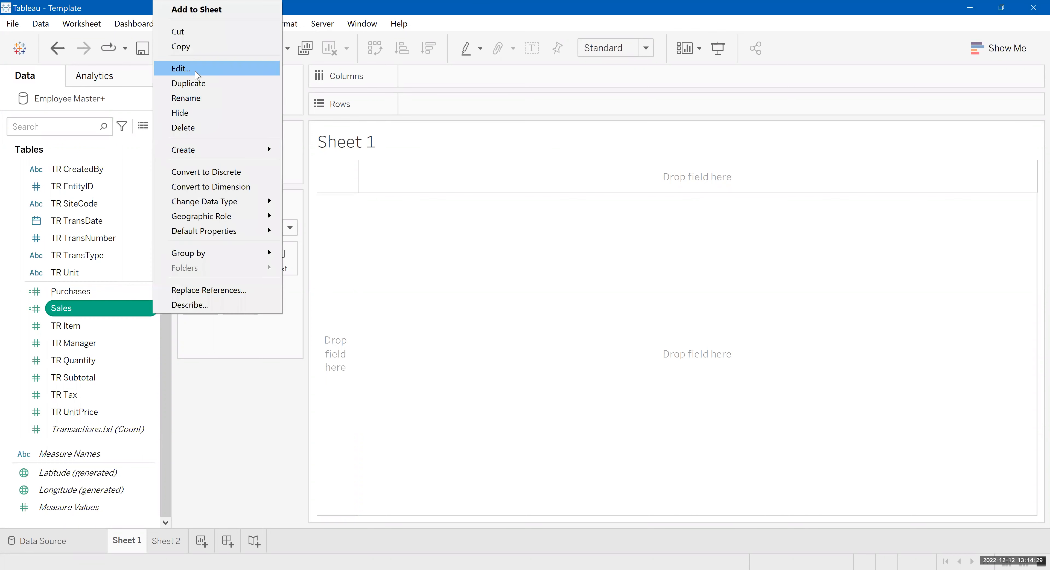
pyautogui.click(195, 70)
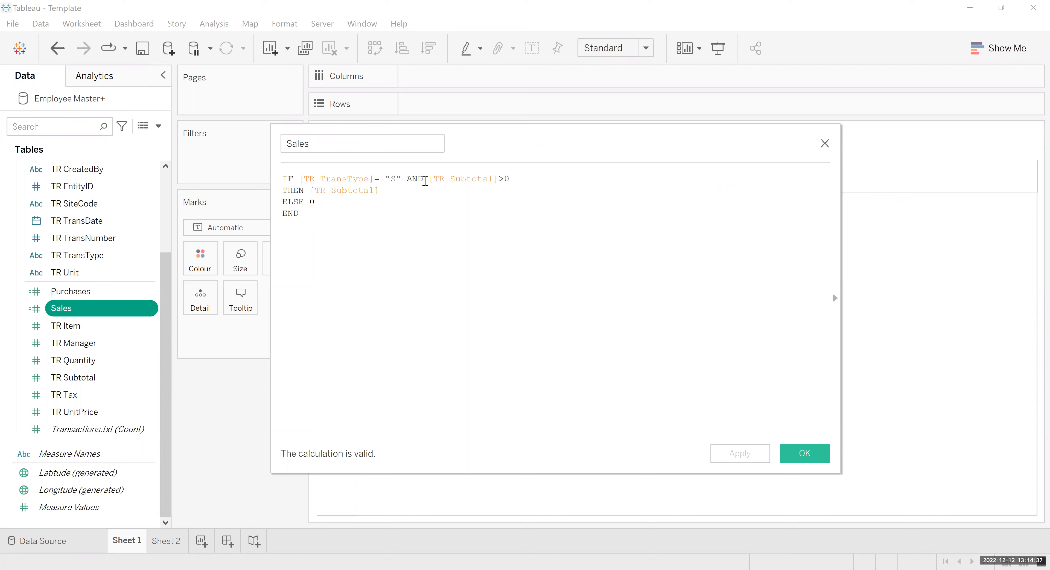
pyautogui.moveTo(425, 193); pyautogui.dragTo(273, 209)
pyautogui.click(317, 201)
pyautogui.click(273, 208)
pyautogui.click(427, 184)
pyautogui.keyDown('shift'); pyautogui.click(635, 208); pyautogui.keyUp('shift')
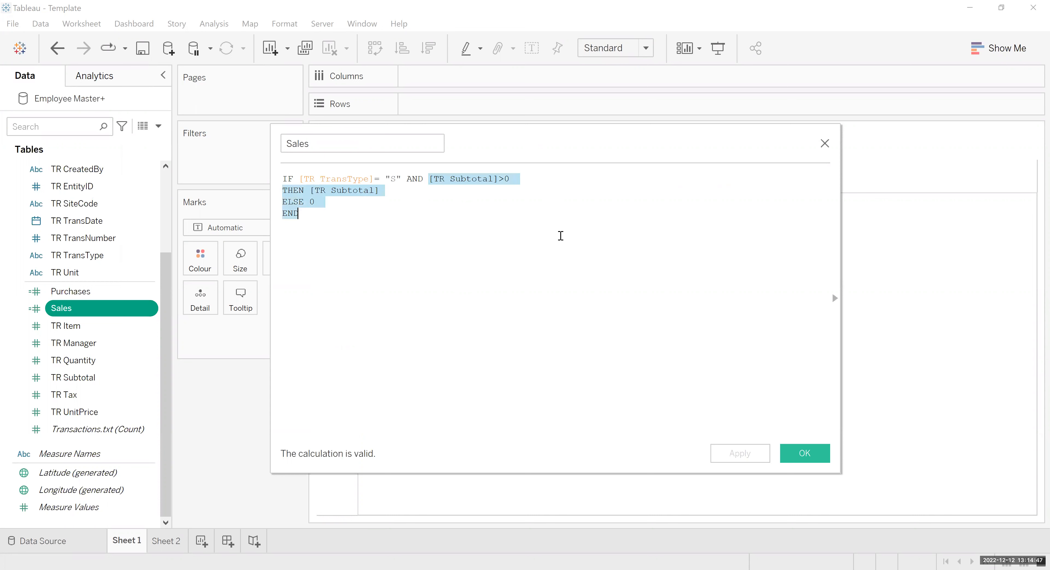
pyautogui.click(560, 236)
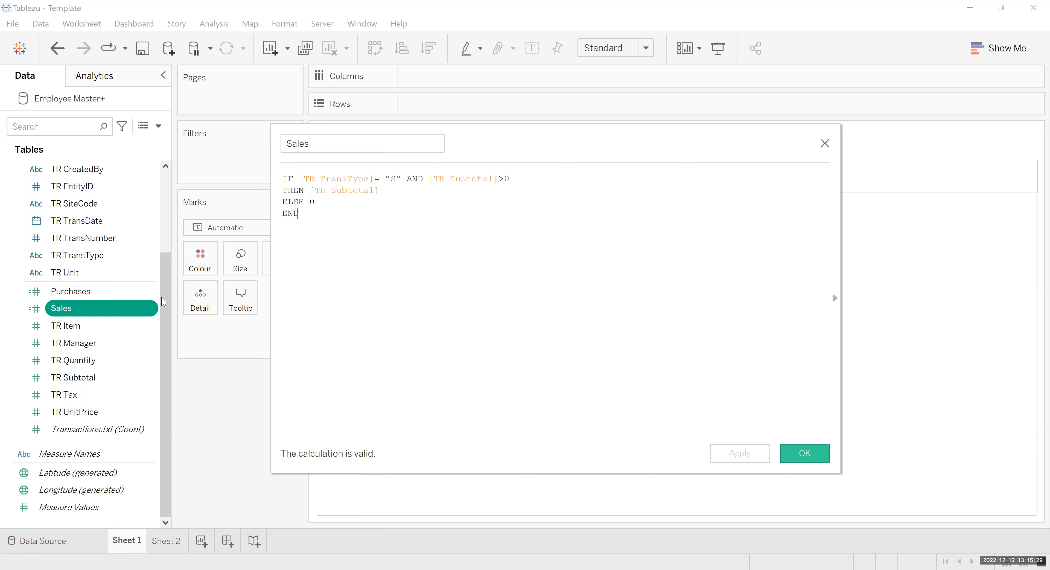
pyautogui.click(805, 453)
# Open the Purchases calculated field for editing, review its formula, and close it unchanged.
pyautogui.click(151, 291)
pyautogui.rightClick(151, 291)
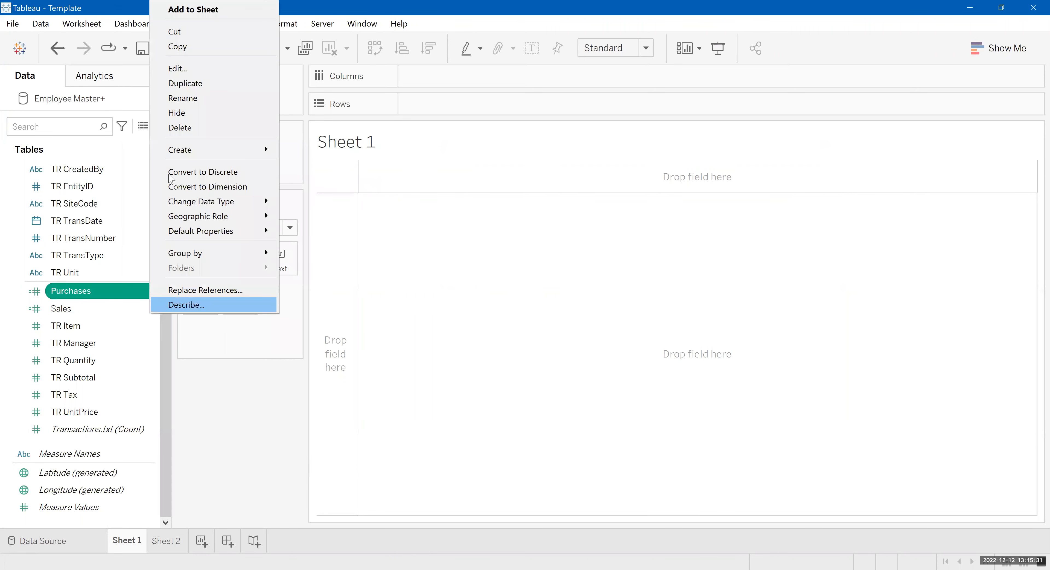
pyautogui.click(201, 72)
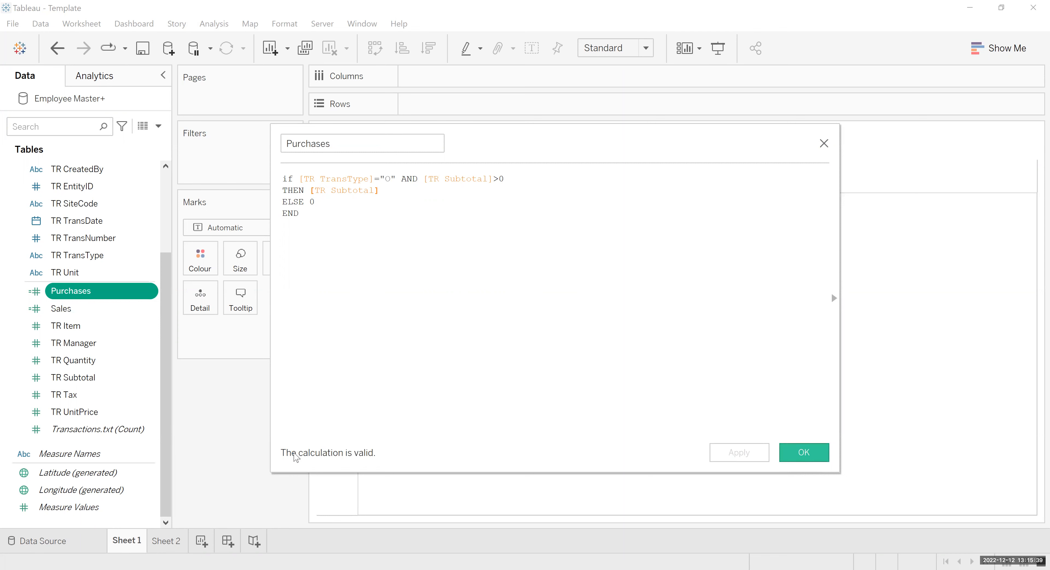
pyautogui.click(260, 395)
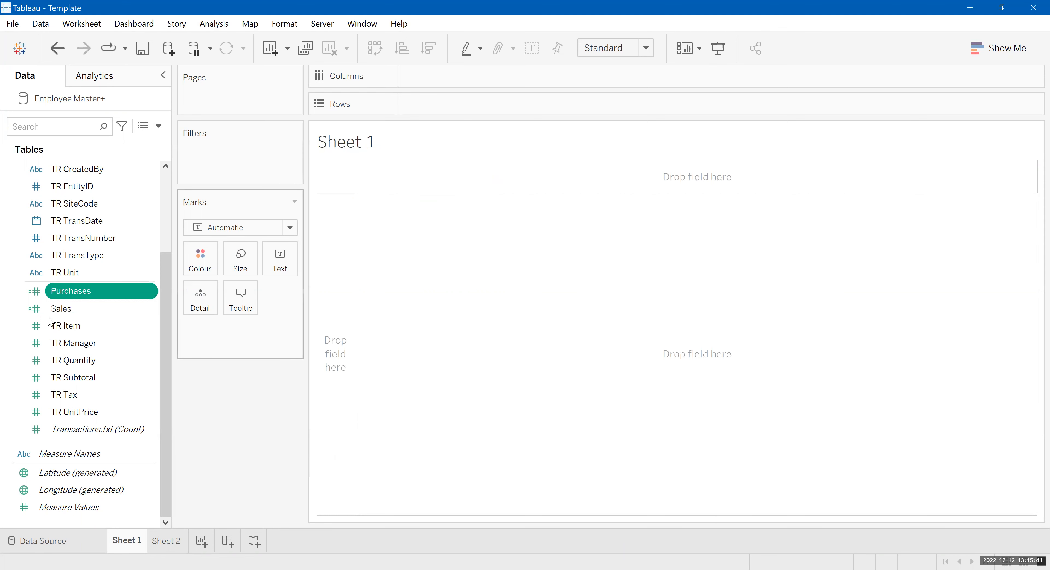
# Plot Sales over time by placing Sales on Rows and TR TransDate on Columns.
pyautogui.click(62, 311)
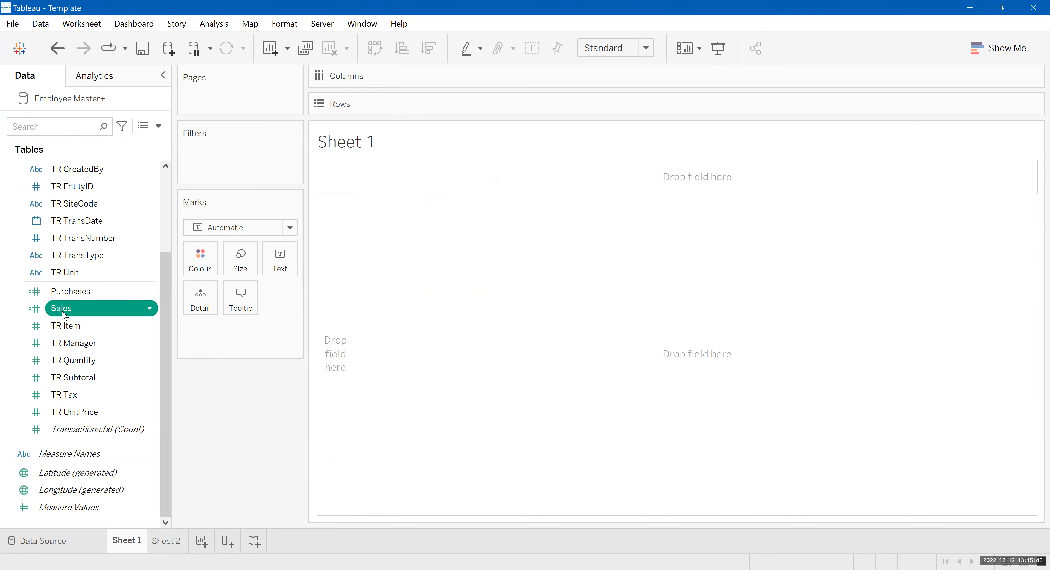
pyautogui.moveTo(62, 312)
pyautogui.mouseDown()
pyautogui.moveTo(368, 291)
pyautogui.moveTo(471, 110)
pyautogui.mouseUp()
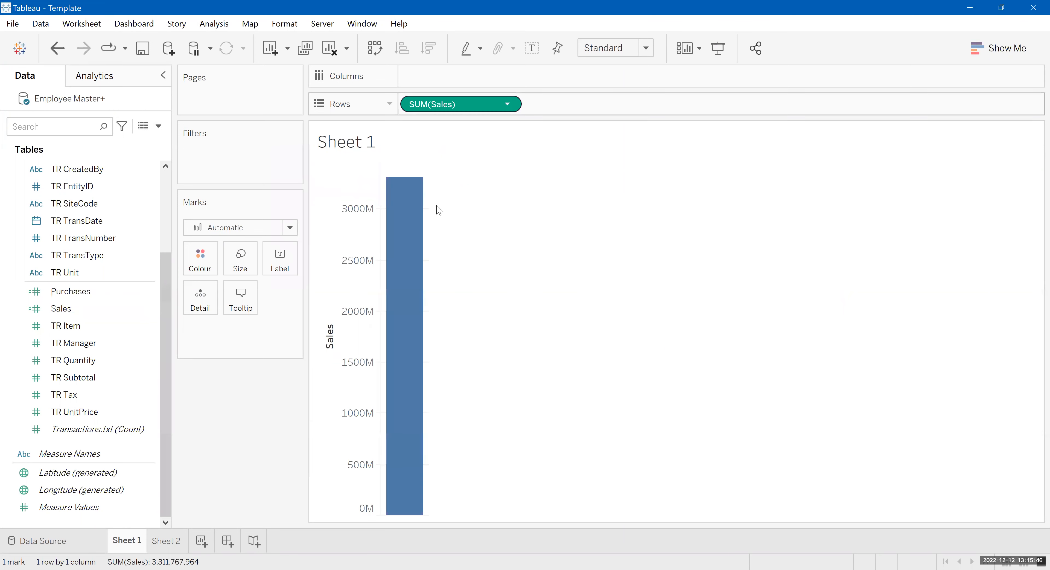
pyautogui.click(110, 293)
pyautogui.click(73, 224)
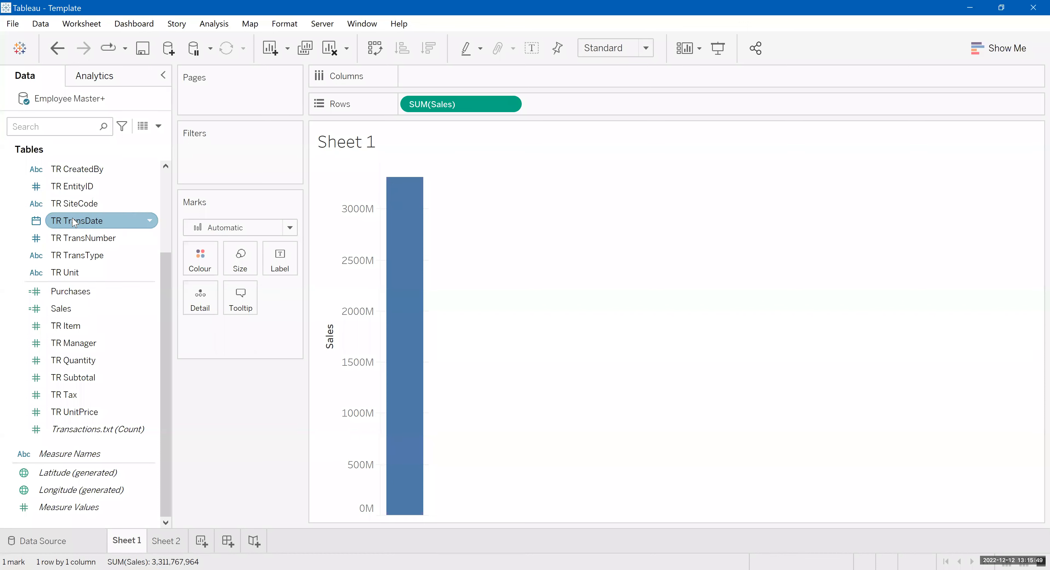
pyautogui.moveTo(74, 225); pyautogui.dragTo(434, 80)
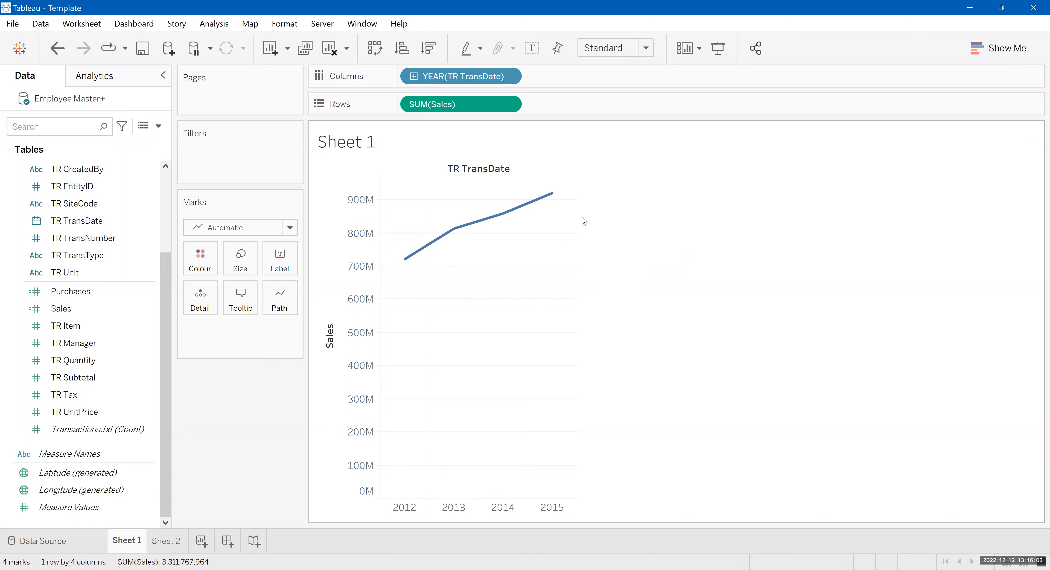
# Add TR SiteCode as a filter with all five sites selected and show its filter card beside the chart.
pyautogui.scroll(3, 63, 293)
pyautogui.scroll(-3, 64, 294)
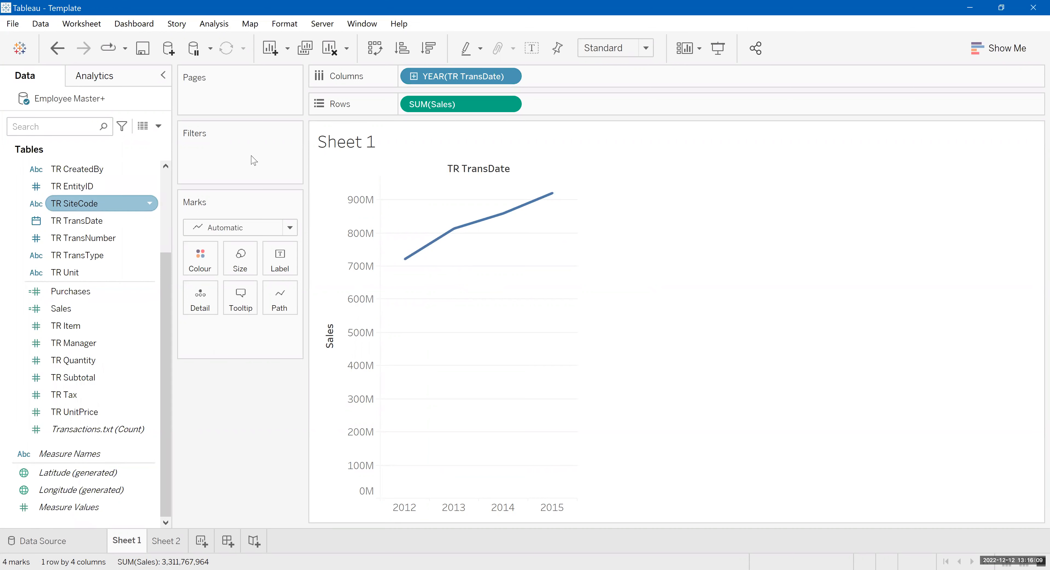
pyautogui.click(391, 350)
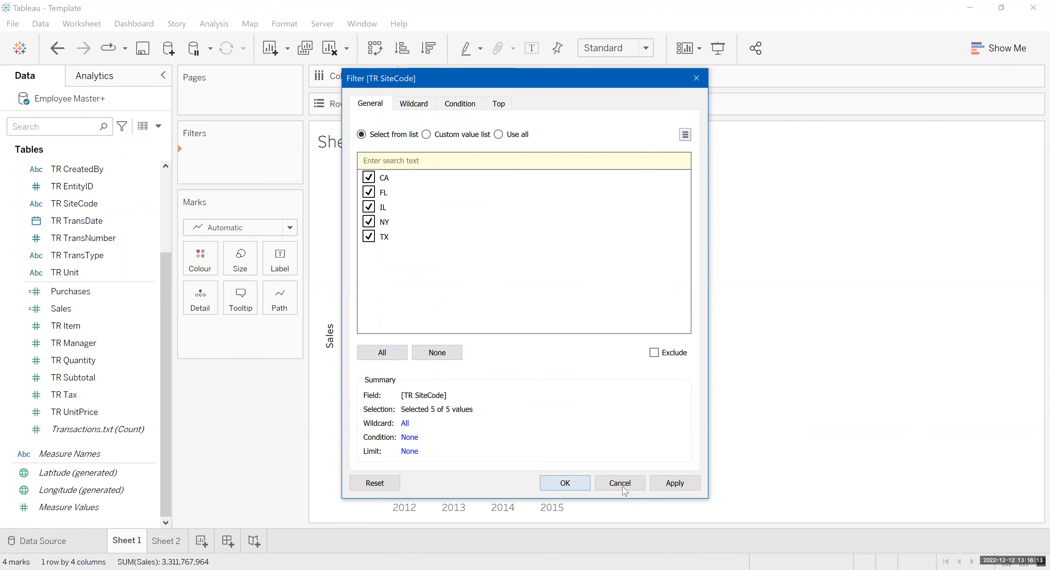
pyautogui.press('Return')
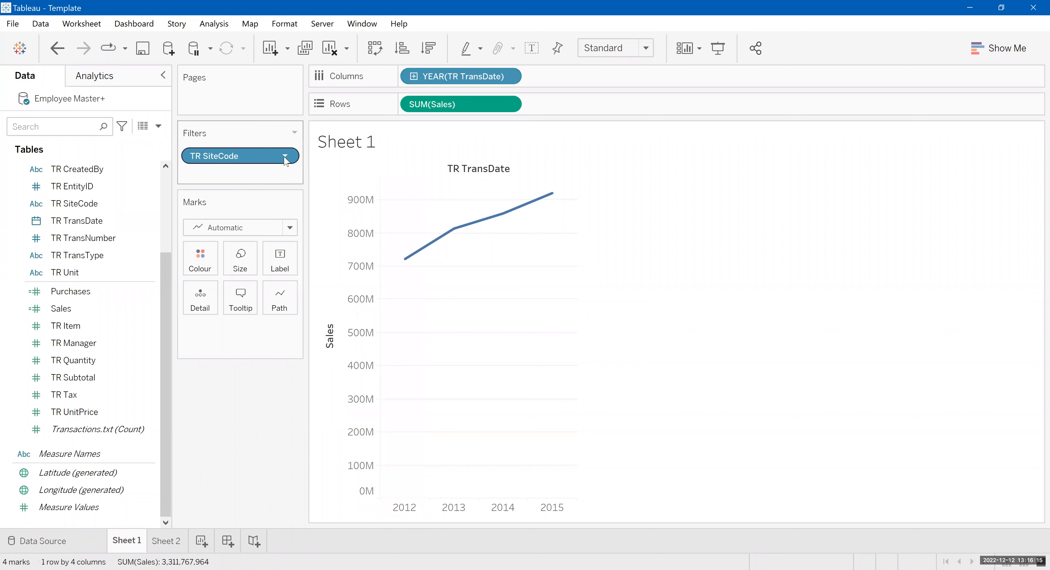
pyautogui.click(285, 157)
pyautogui.click(288, 198)
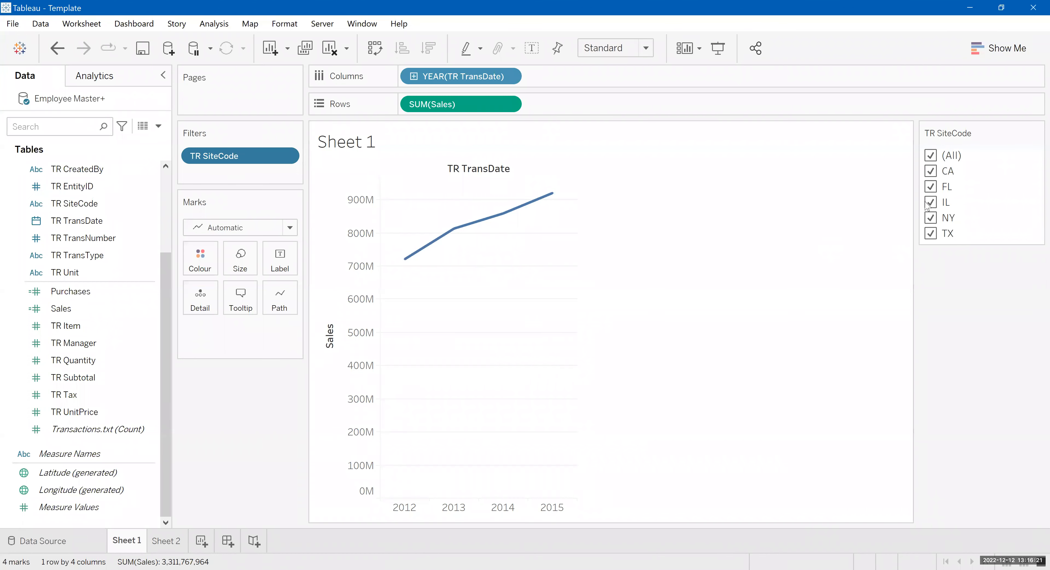
# Try different site combinations in the TR SiteCode filter, including CA with NY and TX, ending with only CA selected.
pyautogui.click(931, 156)
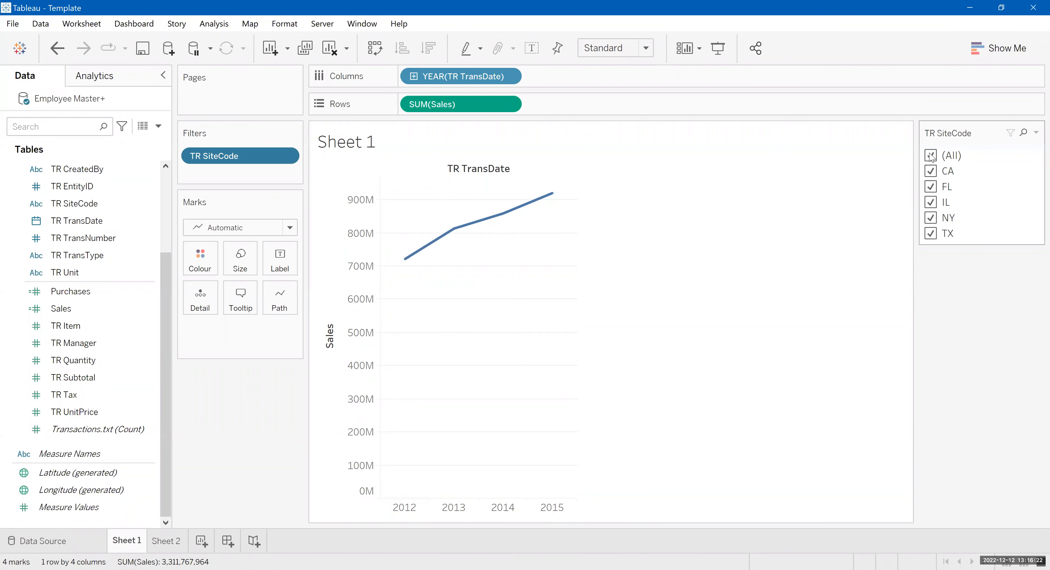
pyautogui.click(931, 171)
pyautogui.click(930, 187)
pyautogui.click(931, 202)
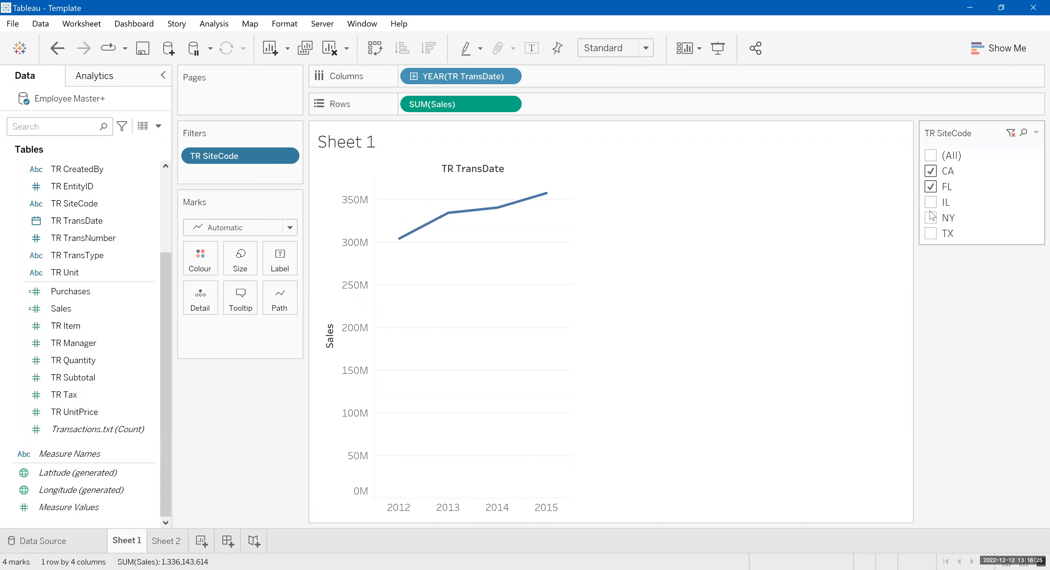
pyautogui.click(931, 187)
pyautogui.click(931, 202)
pyautogui.click(931, 234)
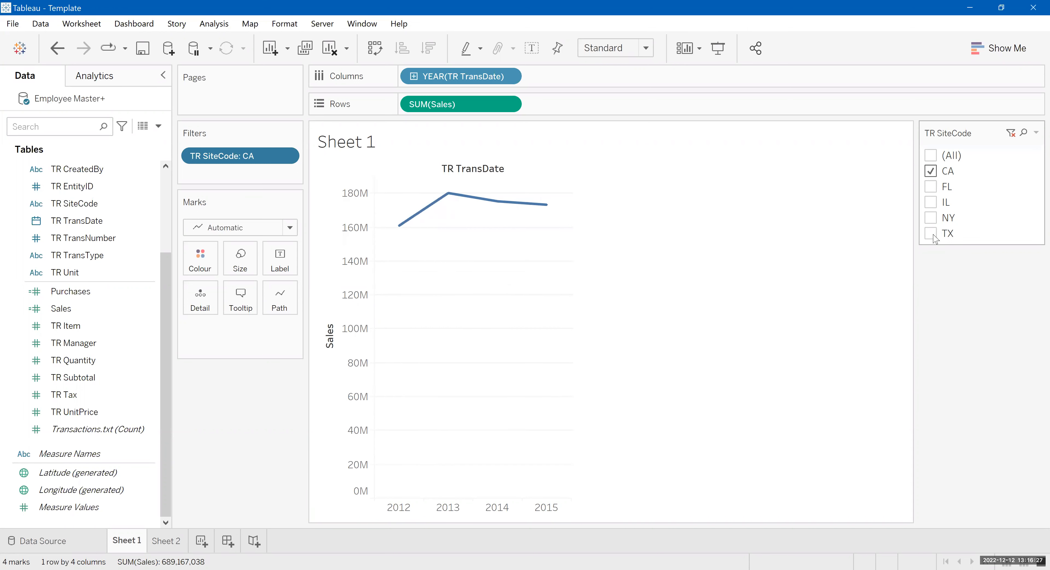
pyautogui.click(931, 218)
pyautogui.click(931, 233)
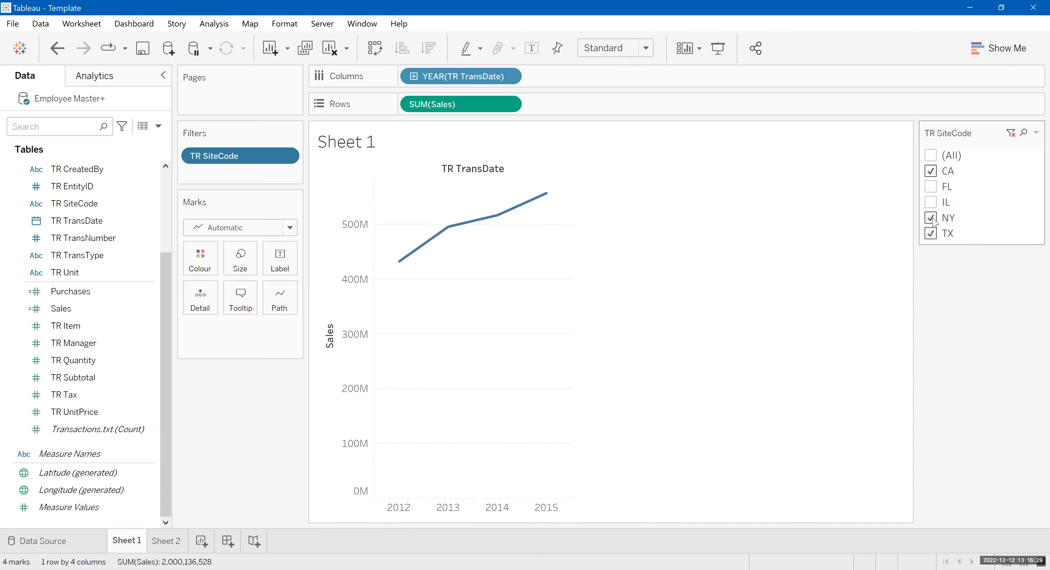
# Change the TR SiteCode filter to Single Value (list) and switch the chart to IL and finally TX.
pyautogui.click(1035, 134)
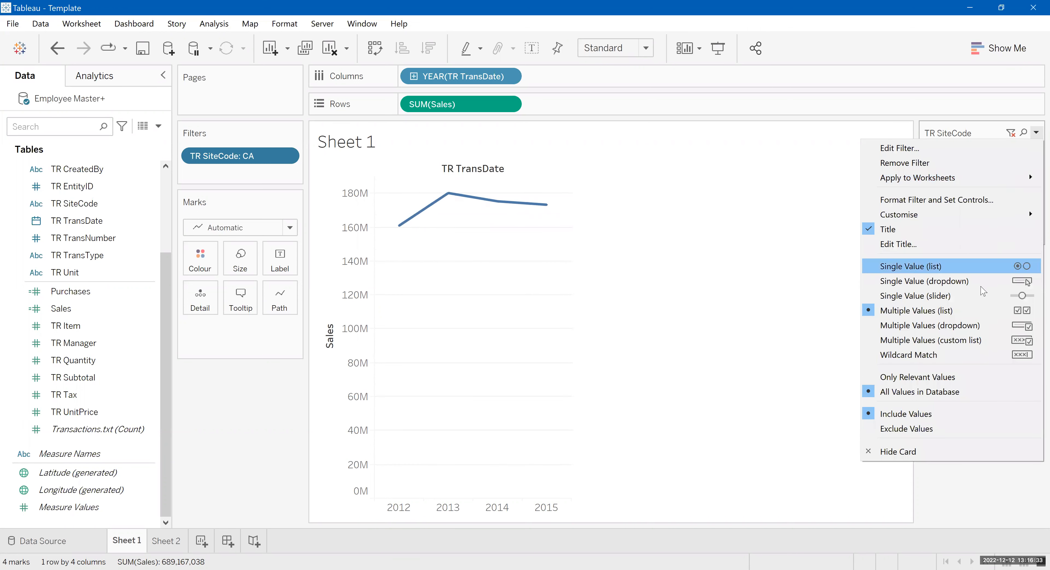
pyautogui.click(957, 270)
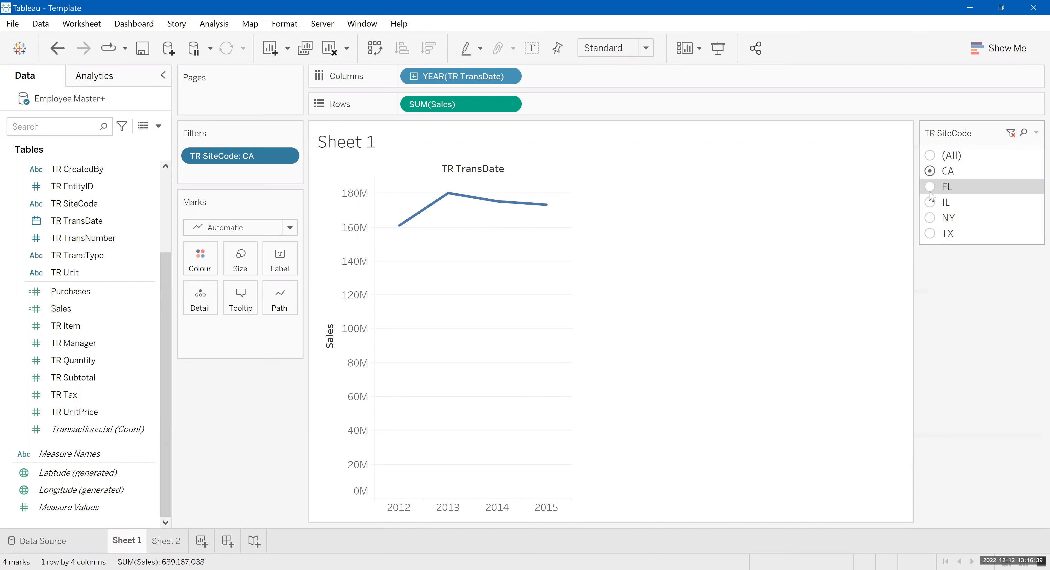
pyautogui.click(930, 203)
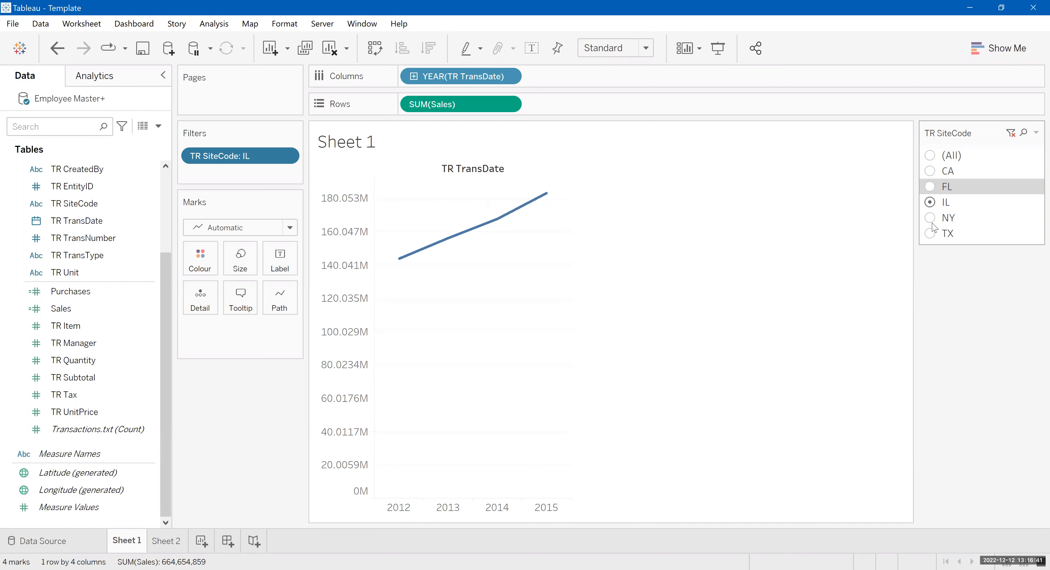
pyautogui.click(929, 233)
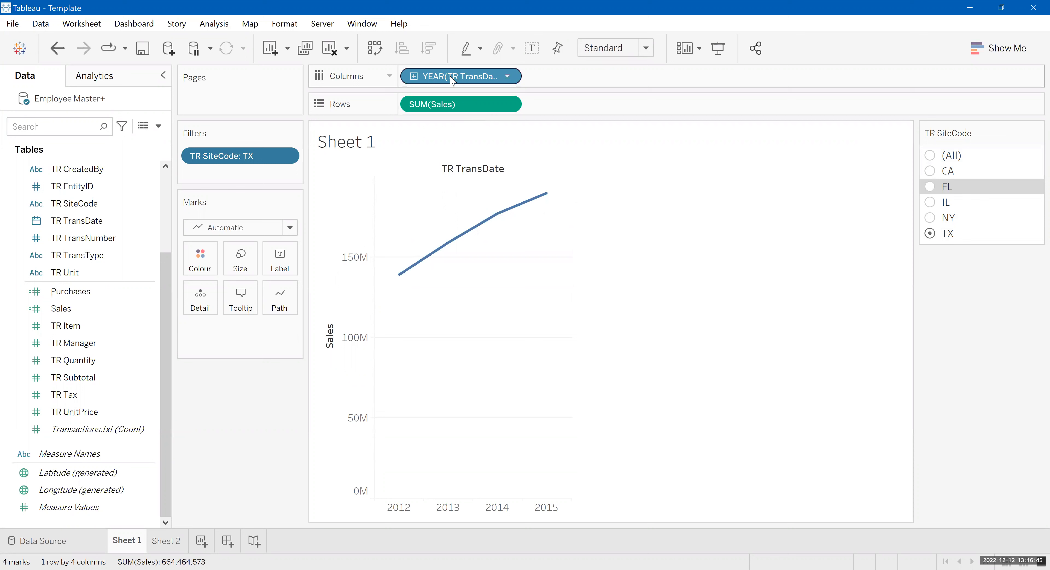
# Group TR TransDate on Columns by discrete month and inspect the monthly sales points.
pyautogui.click(509, 78)
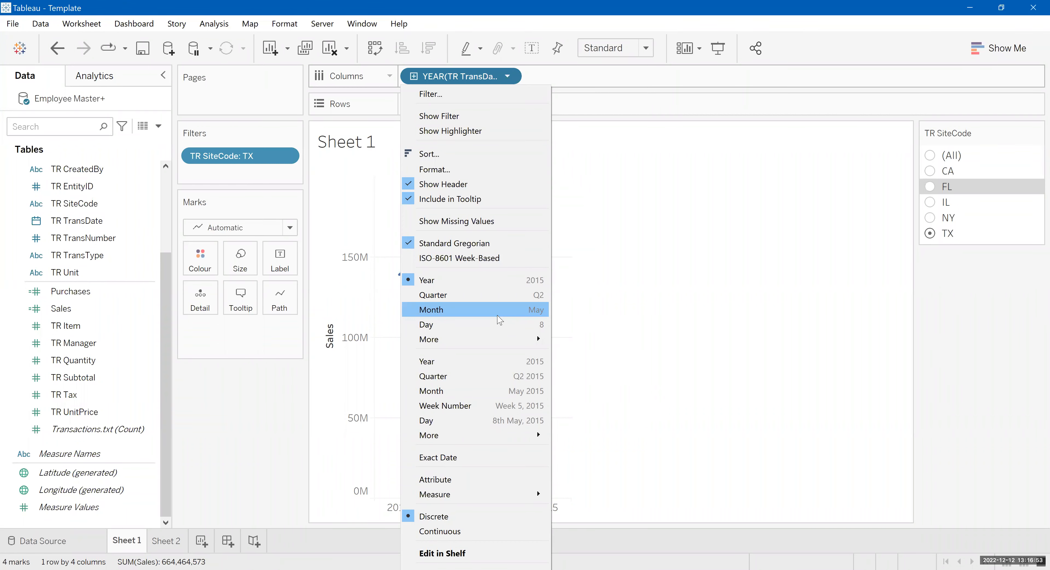
pyautogui.click(500, 319)
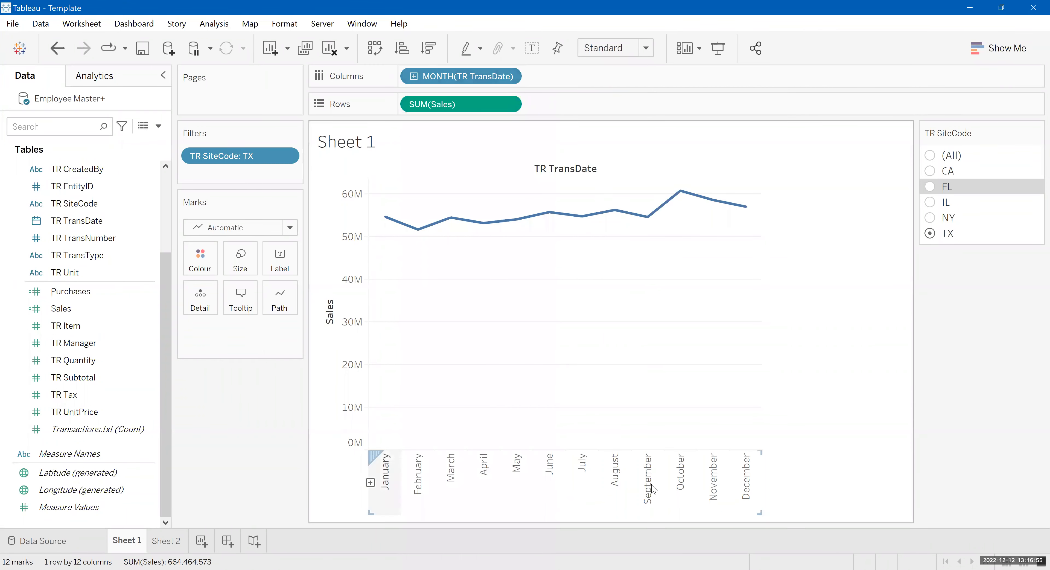
pyautogui.moveTo(495, 228)
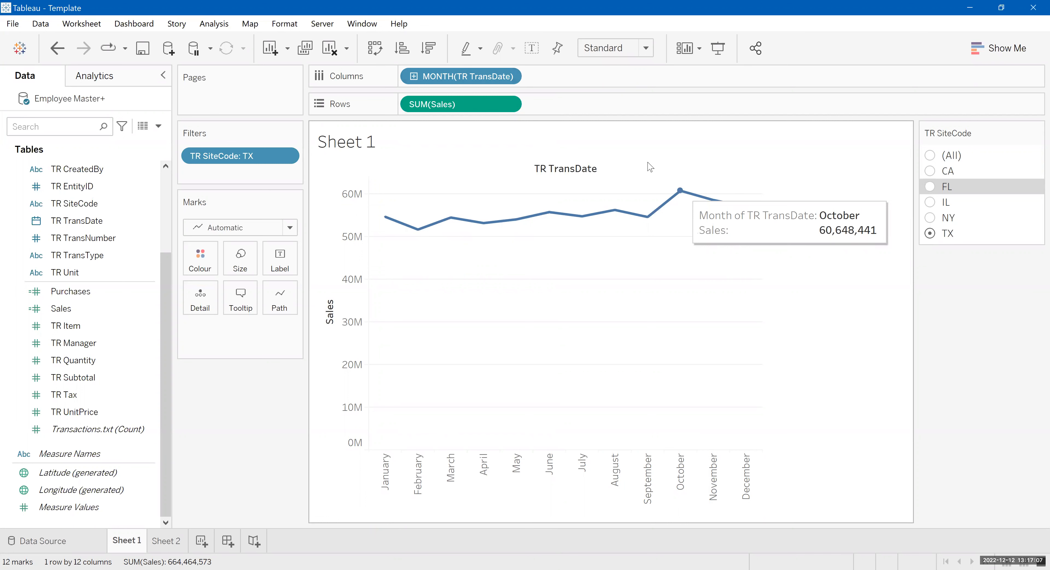
# Set TR TransDate to the continuous Month (May 2015 format) and filter the chart to site CA.
pyautogui.click(507, 78)
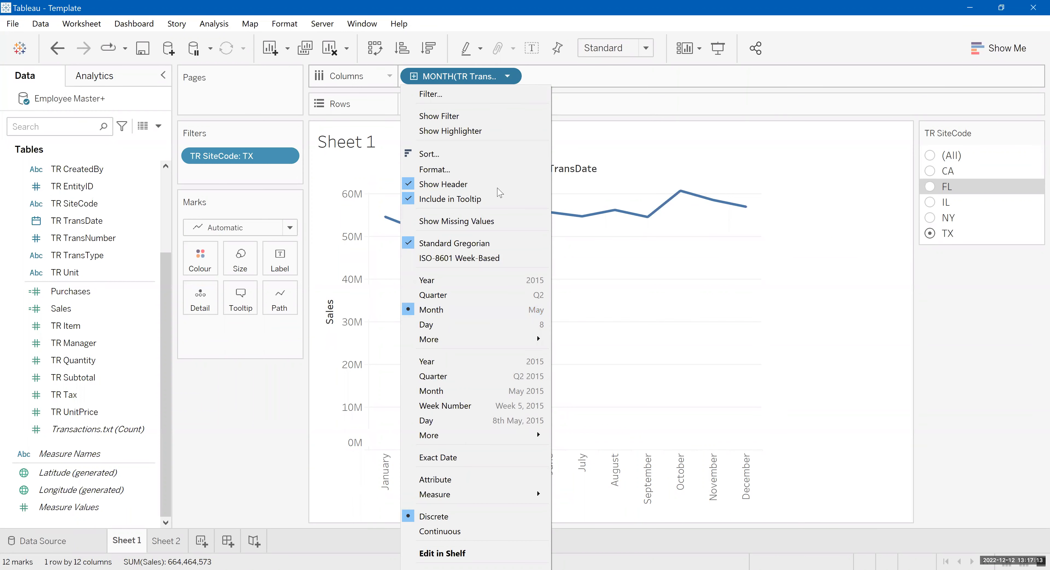
pyautogui.click(453, 392)
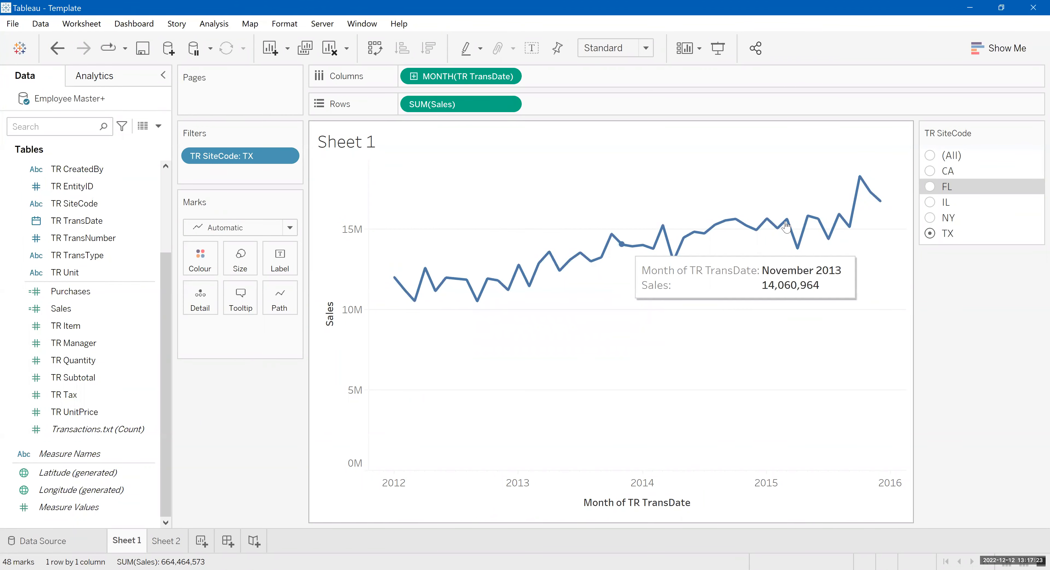
pyautogui.click(933, 172)
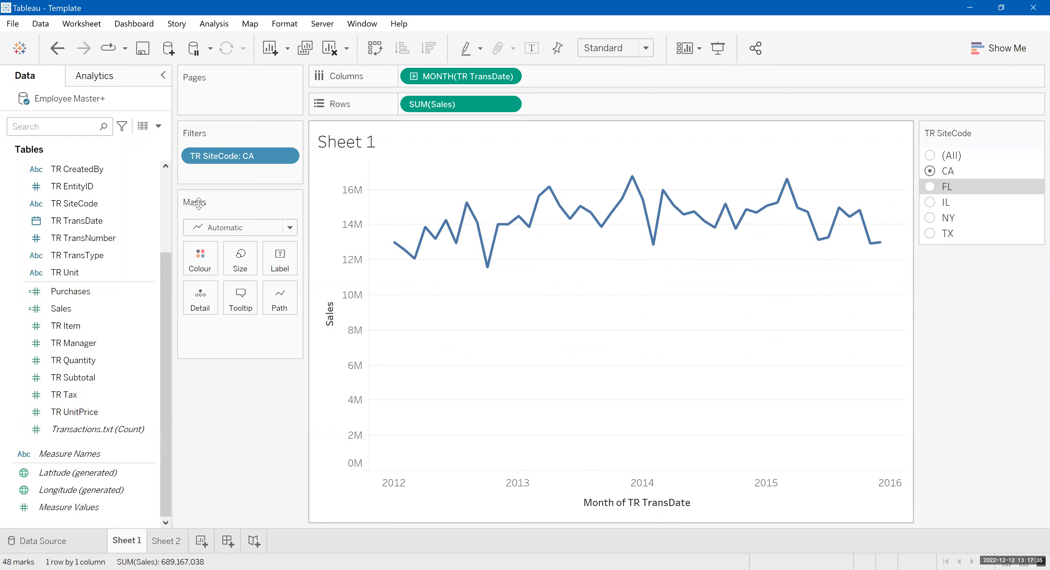
# Add Purchases to Rows beside Sales and combine both measures in one chart with Dual Axis.
pyautogui.click(61, 296)
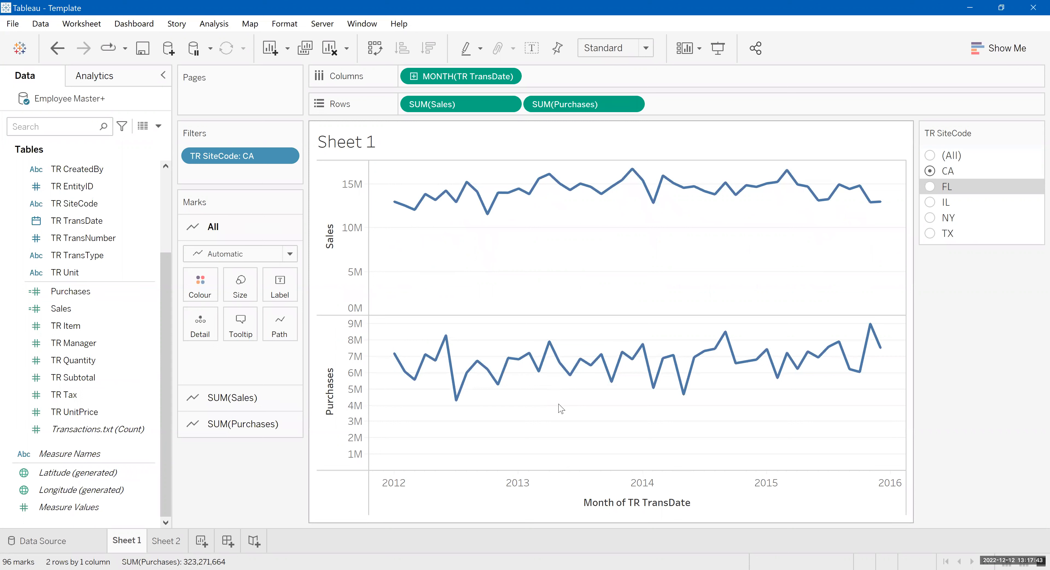
pyautogui.click(631, 106)
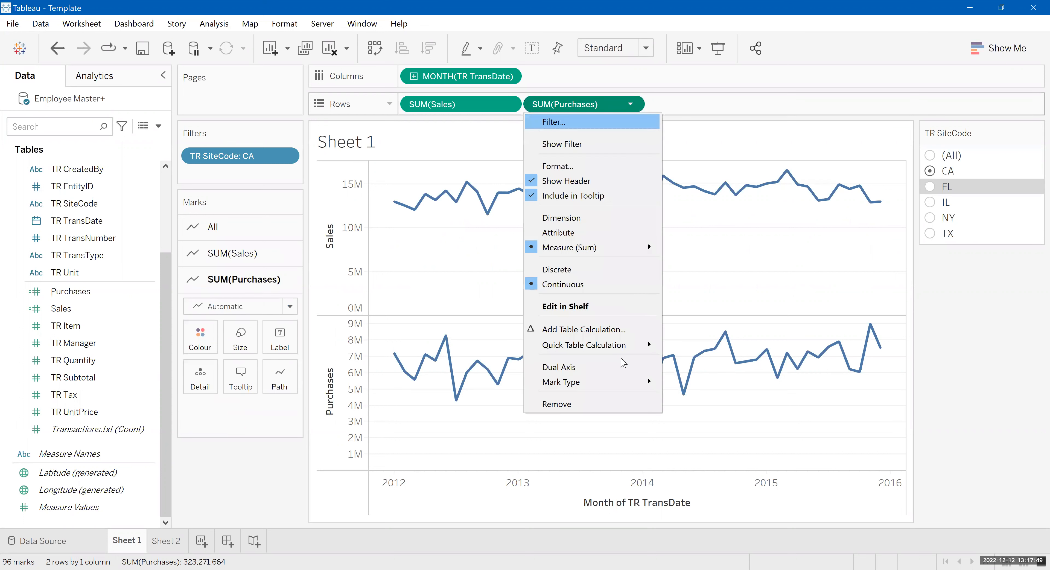
pyautogui.click(622, 368)
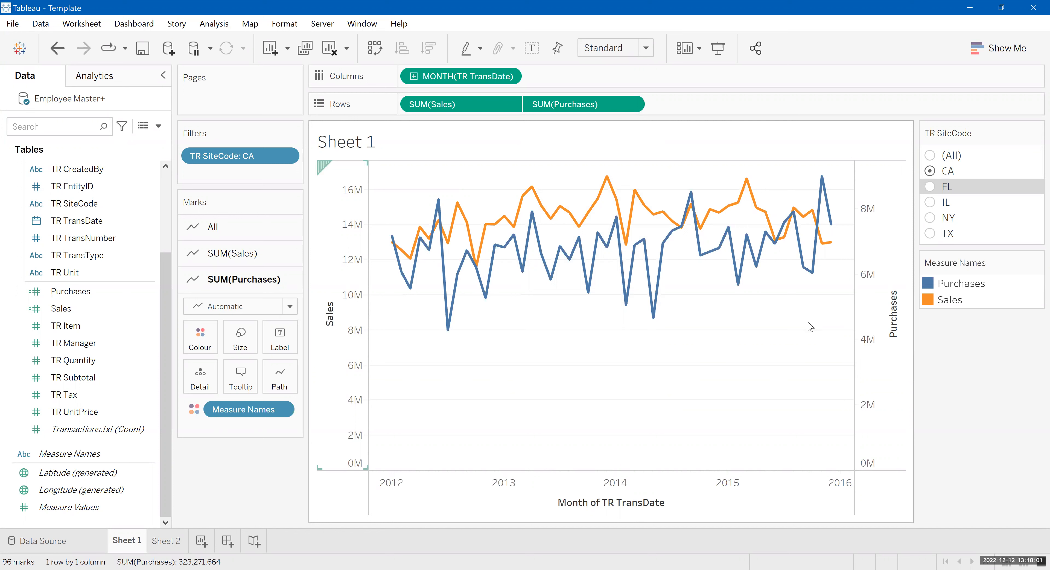
# Synchronise the Purchases axis with the Sales axis.
pyautogui.click(884, 314)
pyautogui.rightClick(884, 315)
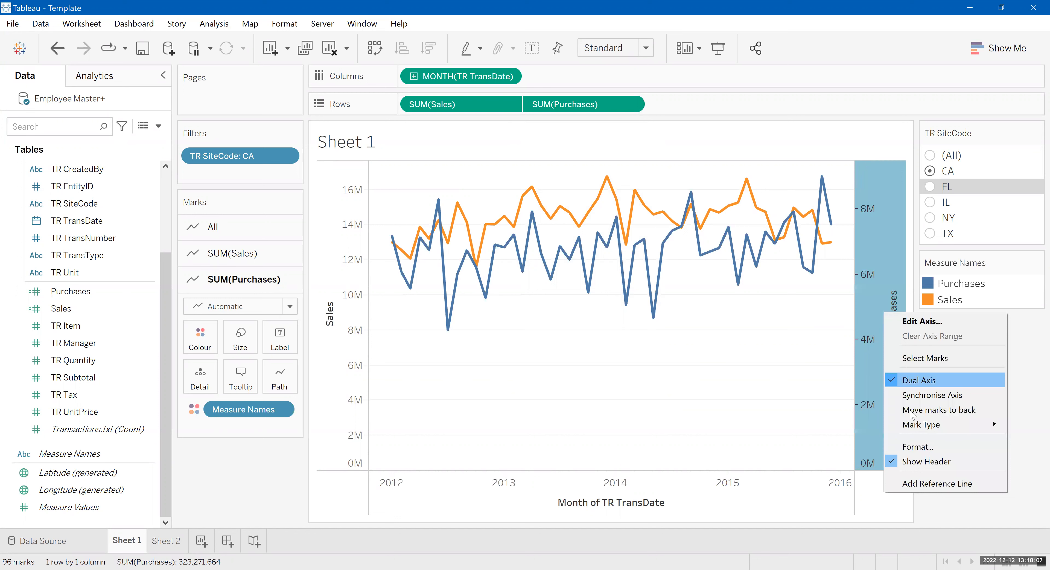
pyautogui.click(912, 395)
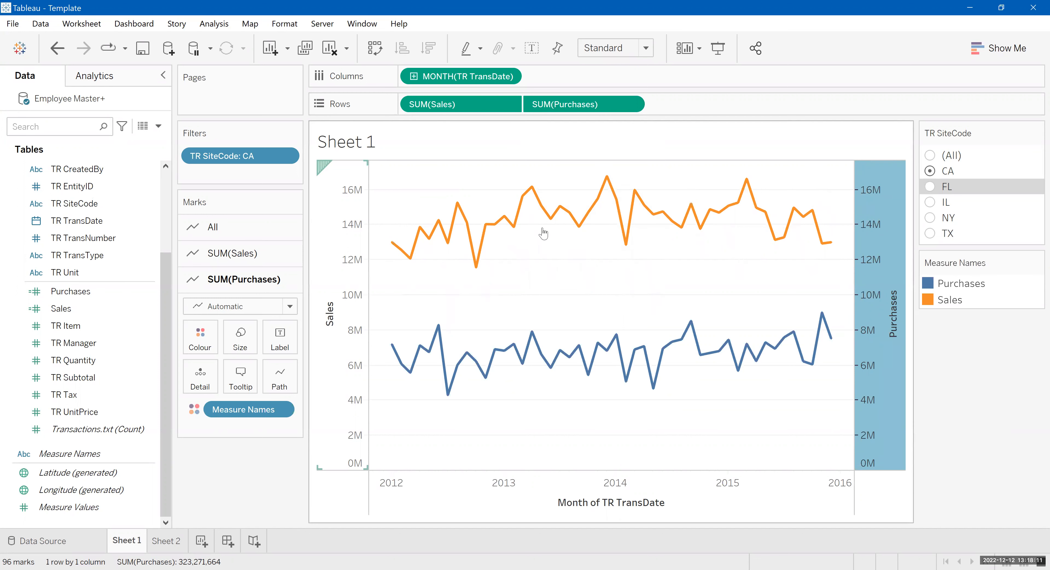
pyautogui.click(871, 243)
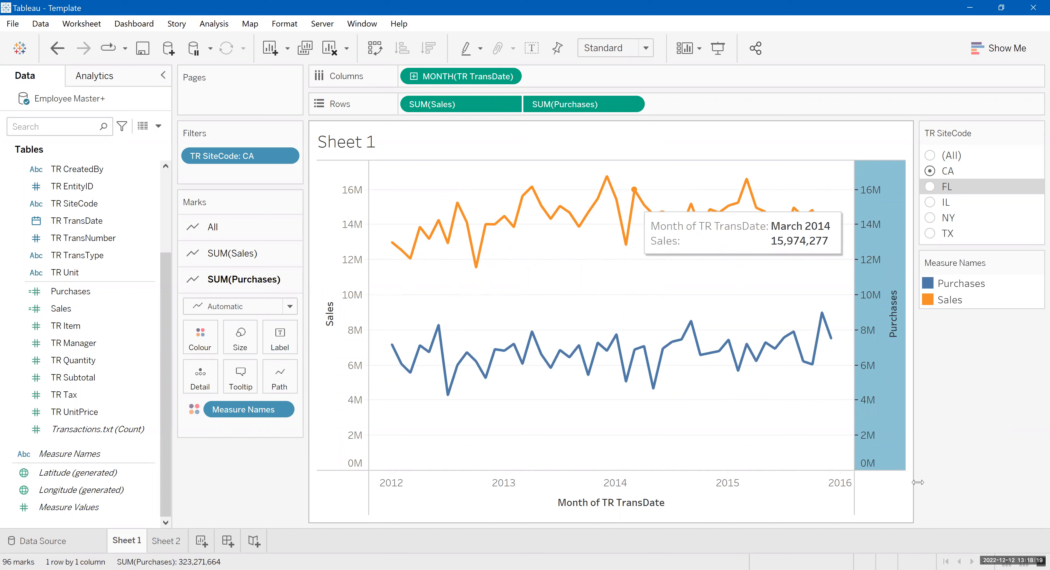
# Change the Sales axis title to "Sales and Purchases" and check the axis's tick mark settings.
pyautogui.click(972, 481)
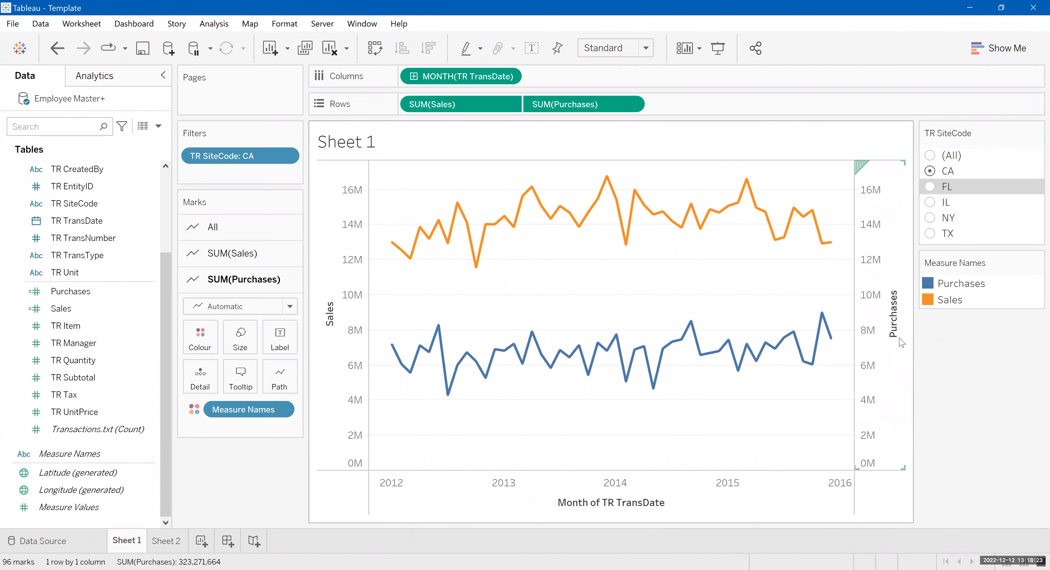
pyautogui.click(236, 309)
pyautogui.click(326, 323)
pyautogui.rightClick(329, 319)
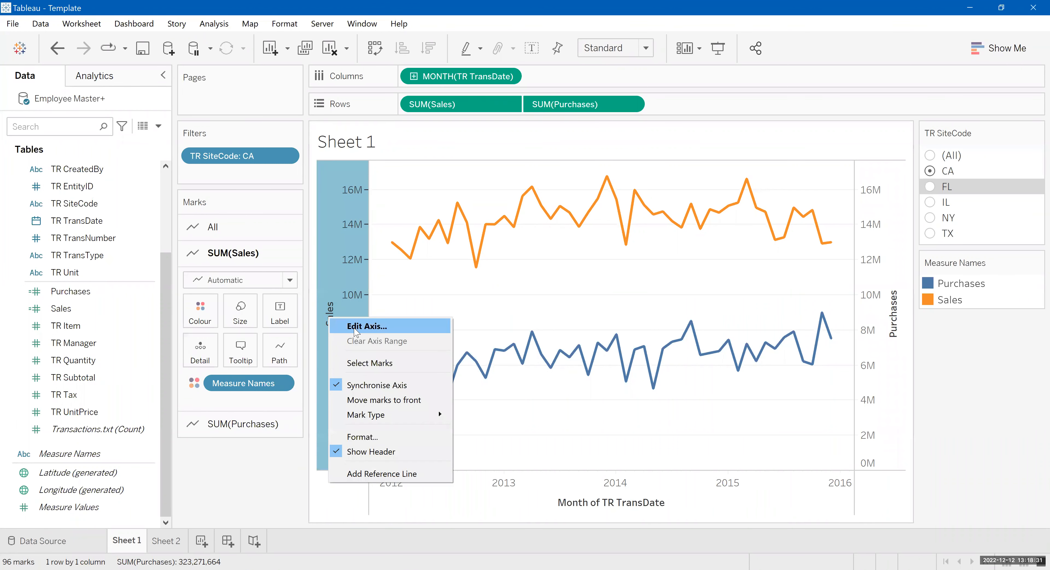
pyautogui.click(153, 255)
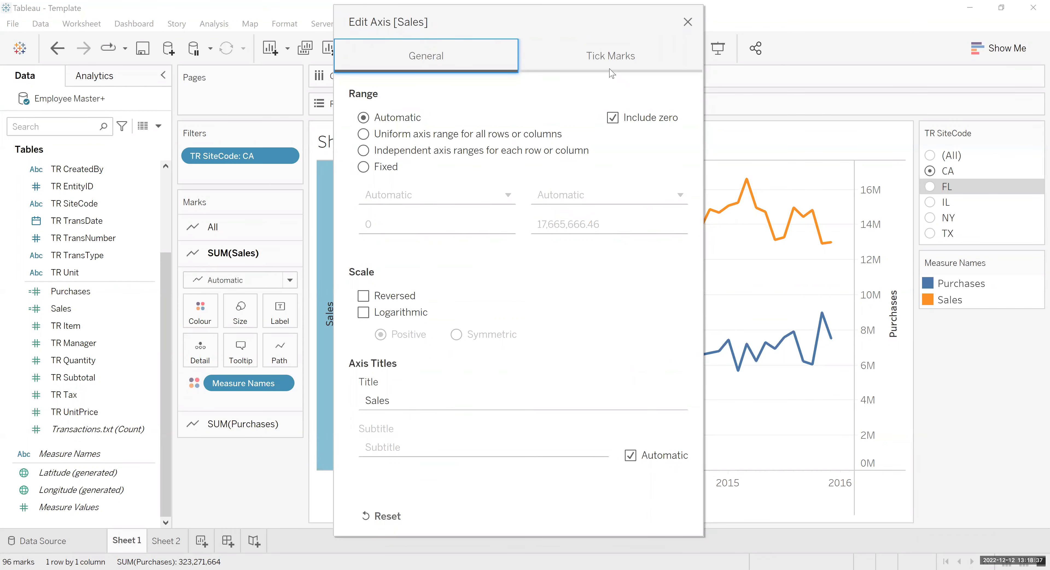
pyautogui.click(446, 401)
pyautogui.click(446, 401)
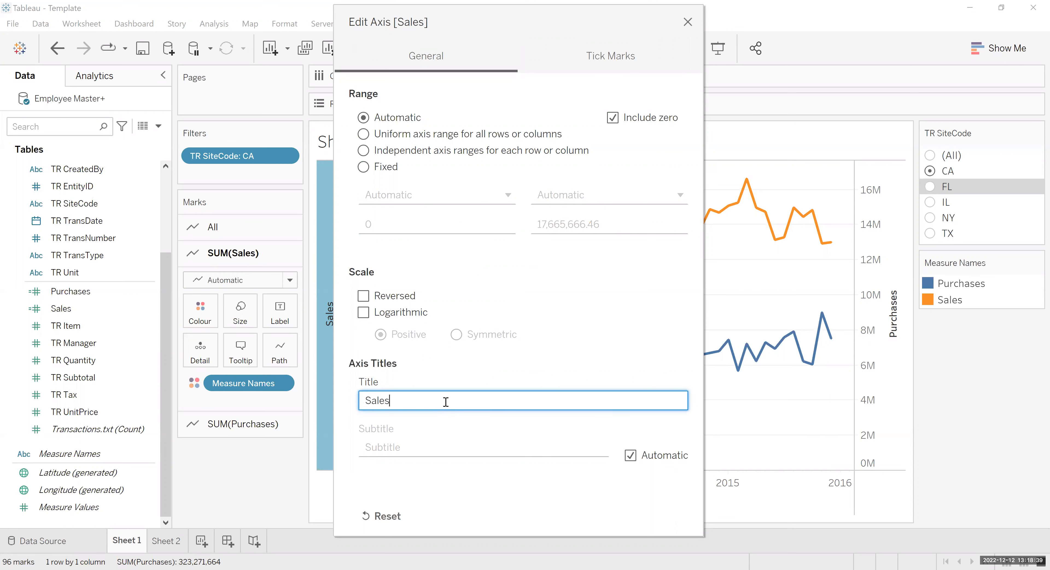
pyautogui.write('and Purchases')
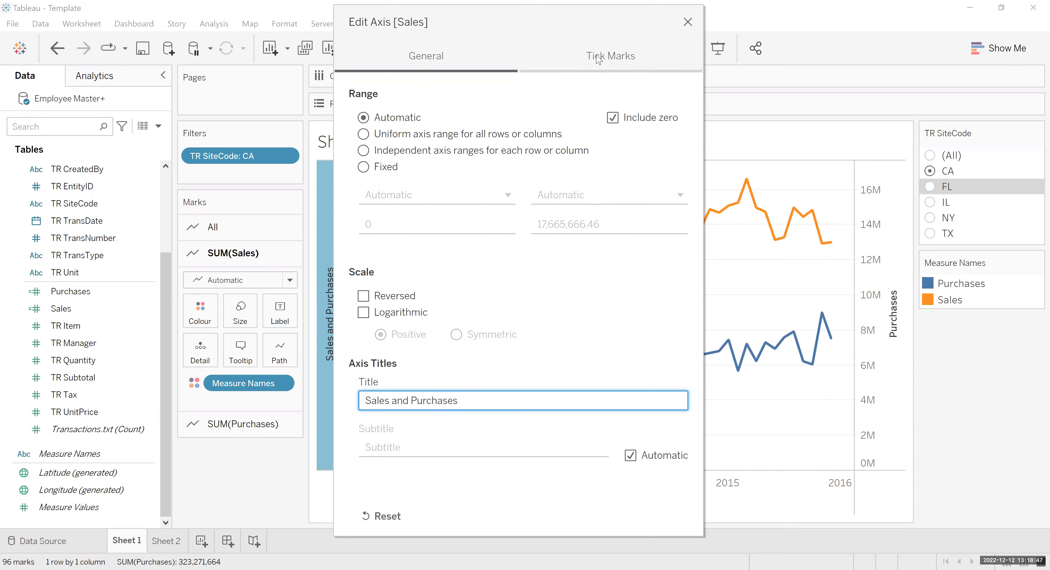
pyautogui.click(598, 58)
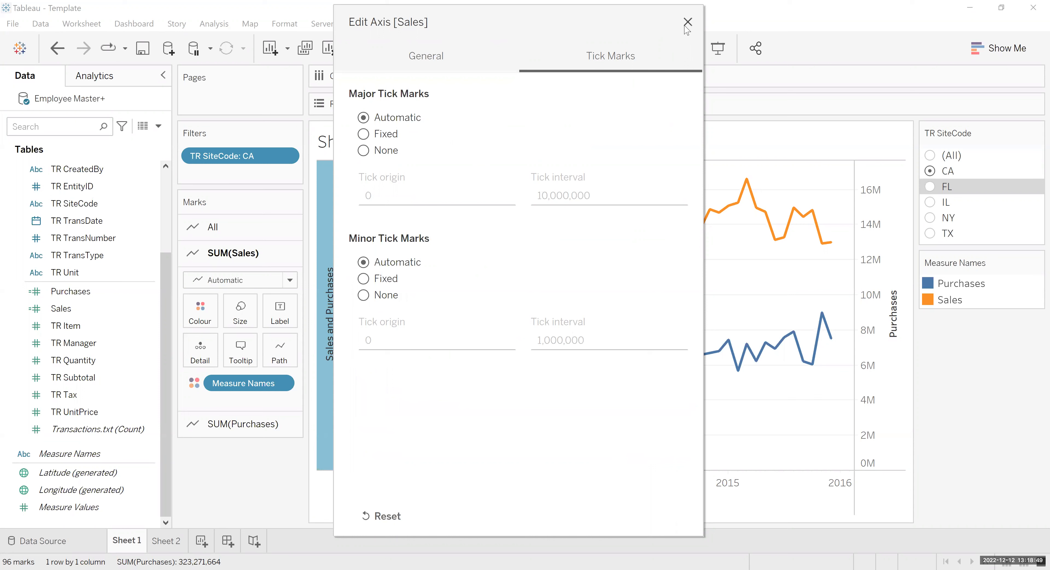
# Hide the header of the Purchases axis.
pyautogui.click(881, 342)
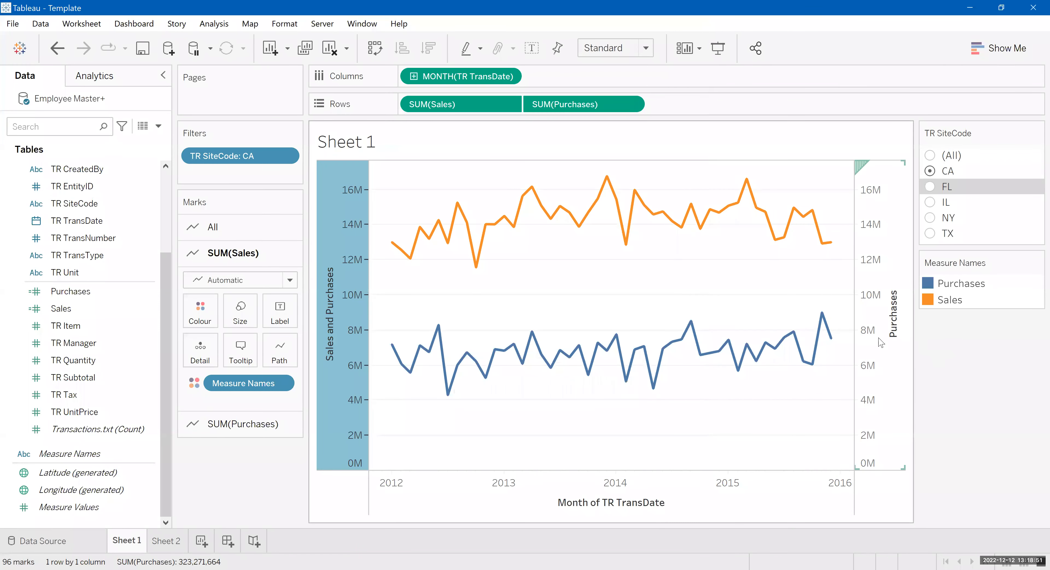
pyautogui.click(880, 343)
pyautogui.rightClick(880, 339)
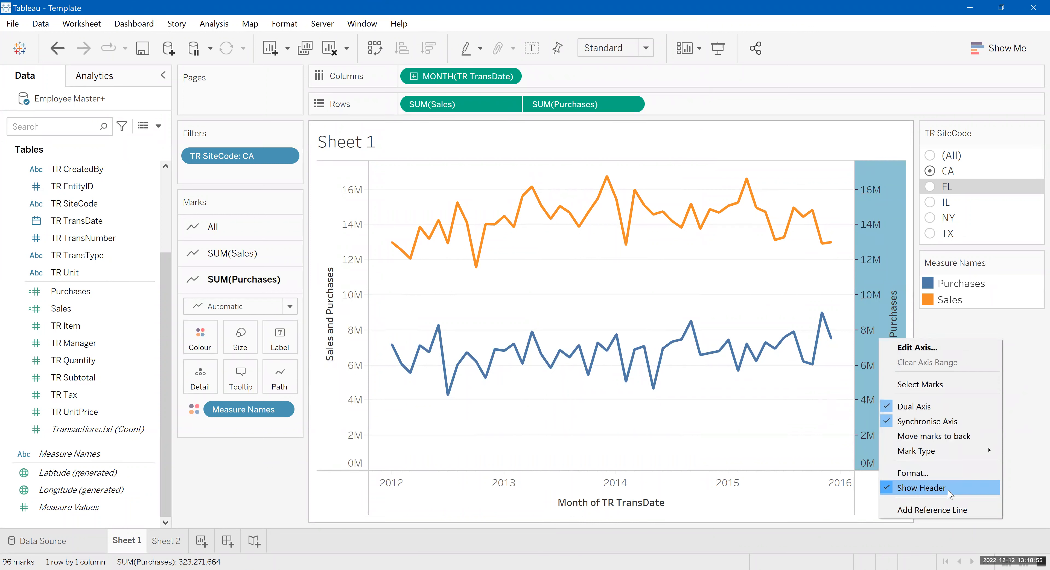
pyautogui.click(922, 488)
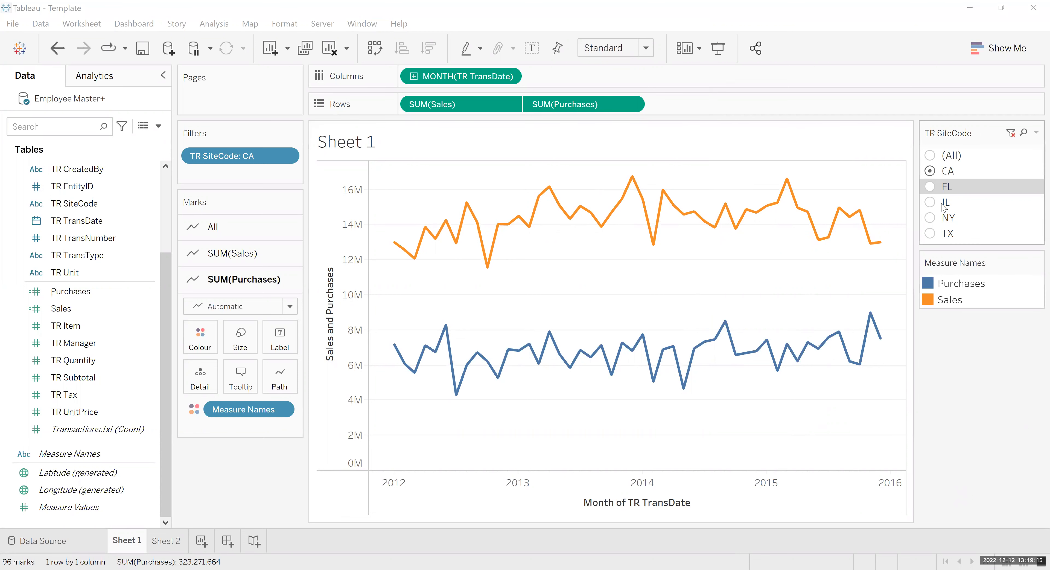
# Filter the chart by the other site codes, including FL, NY and TX, to compare their lines, and return to CA.
pyautogui.click(930, 203)
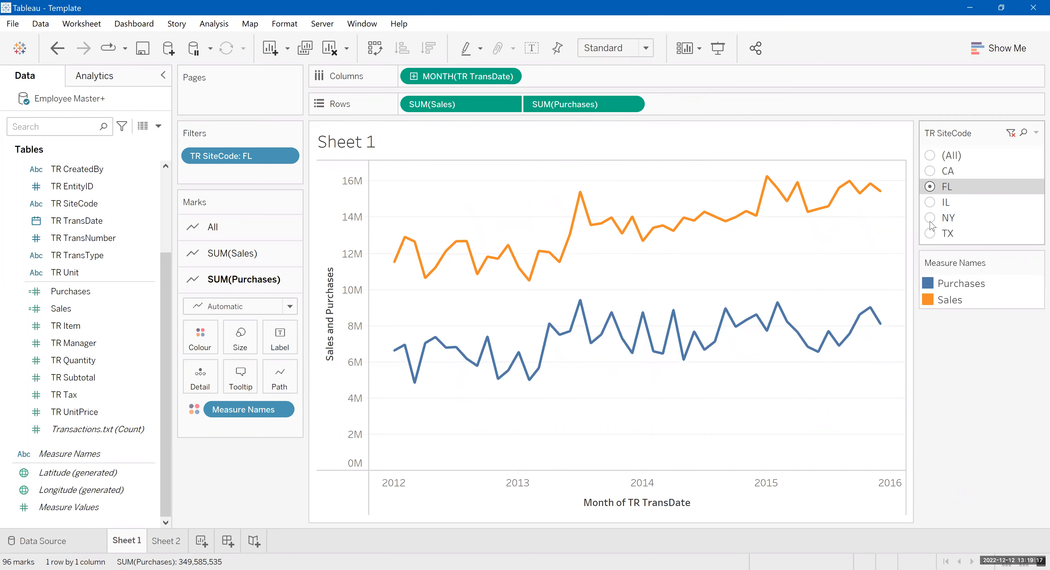
pyautogui.click(930, 233)
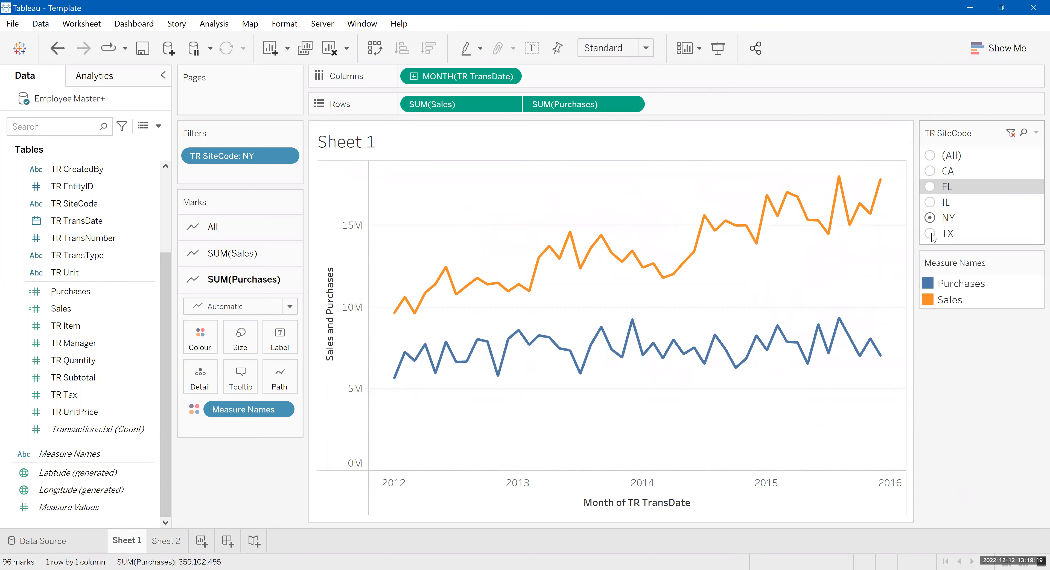
pyautogui.click(931, 157)
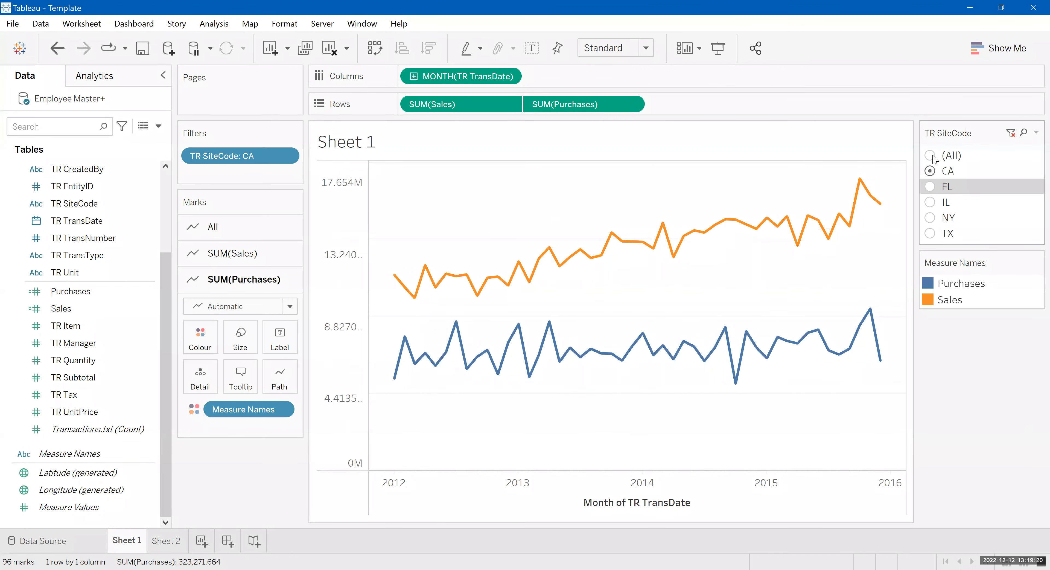
pyautogui.click(929, 172)
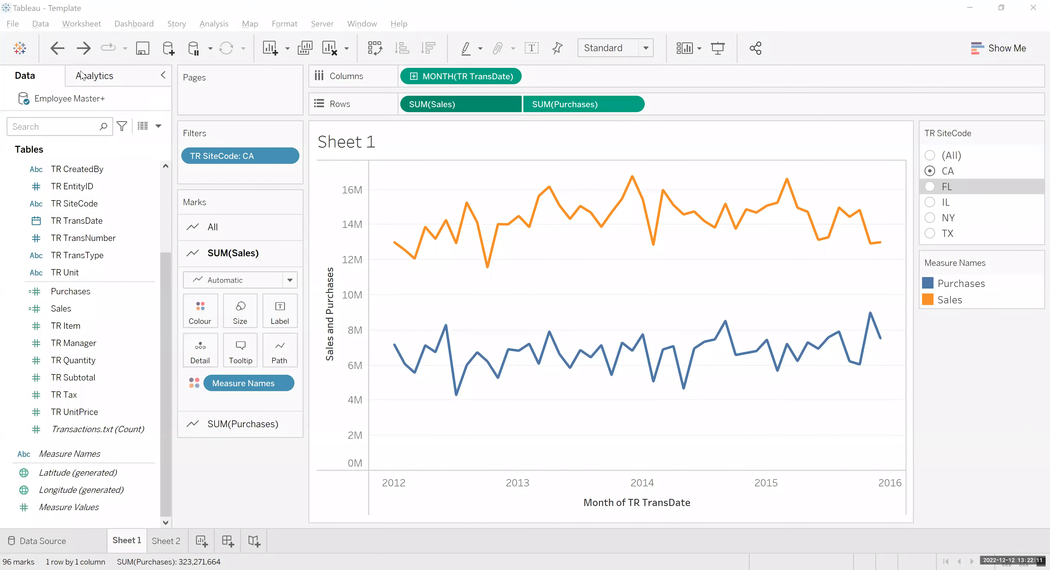
# Add an average line for Sales, inspect its value and remove the line.
pyautogui.click(81, 77)
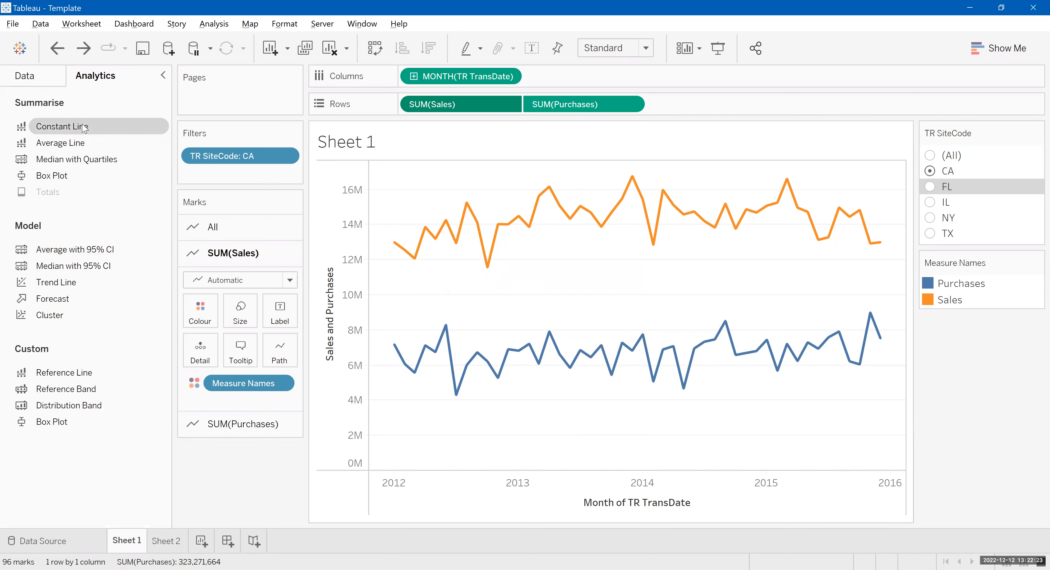
pyautogui.moveTo(71, 145); pyautogui.dragTo(465, 237)
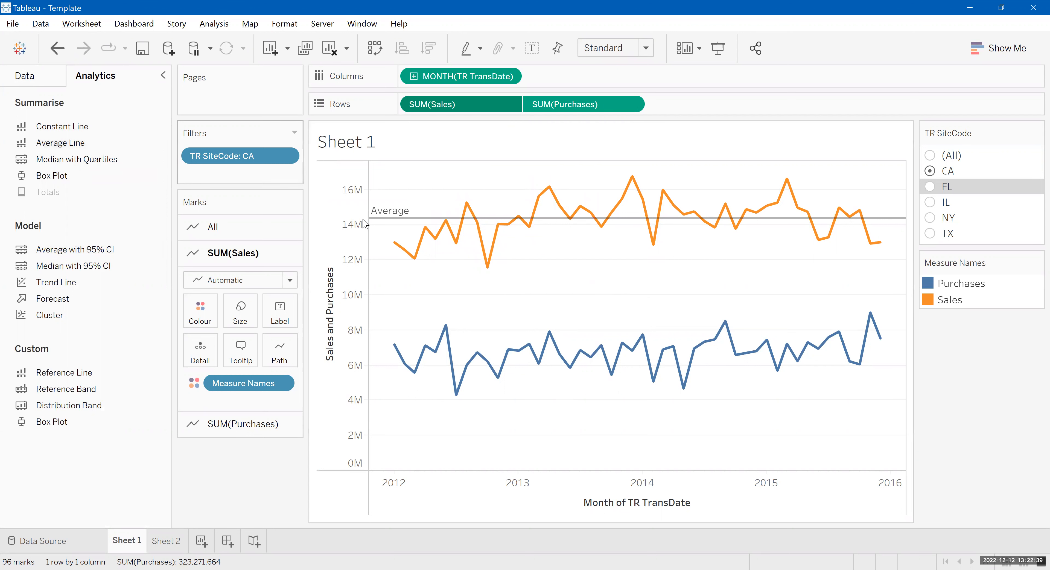
pyautogui.click(405, 220)
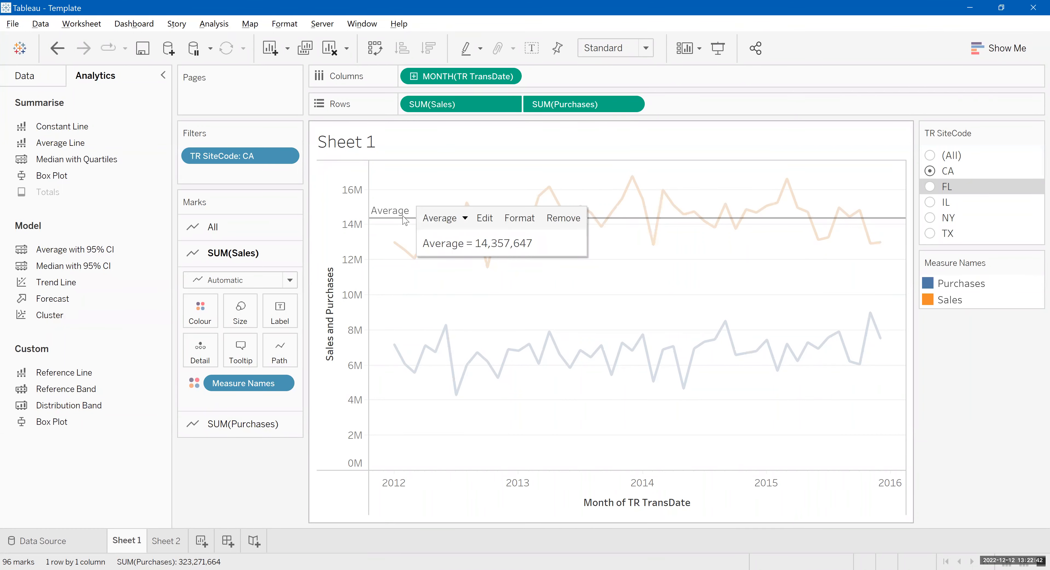
pyautogui.click(563, 218)
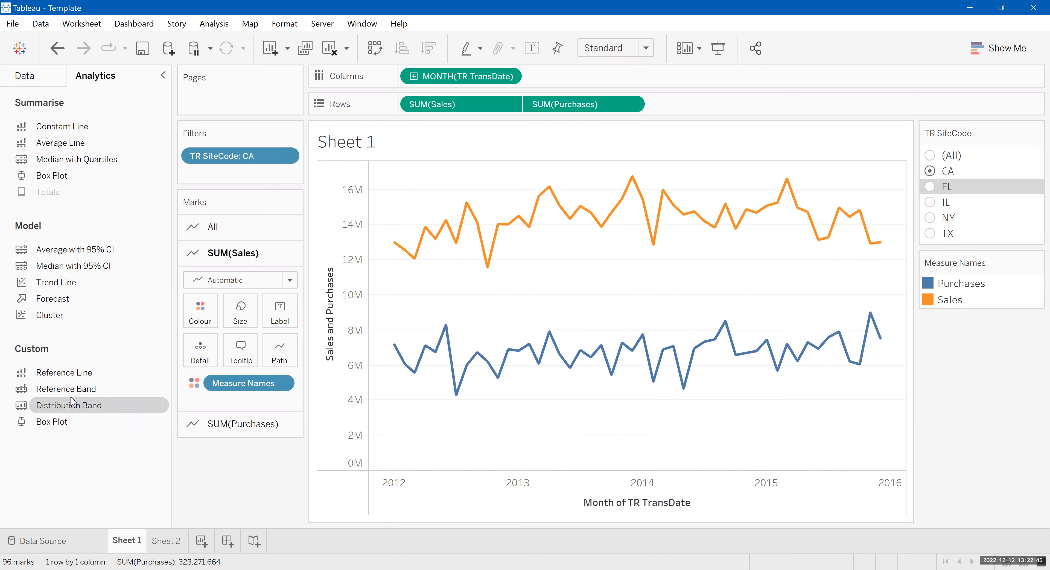
# Add linear trend lines for both SUM(Sales) and SUM(Purchases).
pyautogui.moveTo(50, 289); pyautogui.dragTo(469, 242)
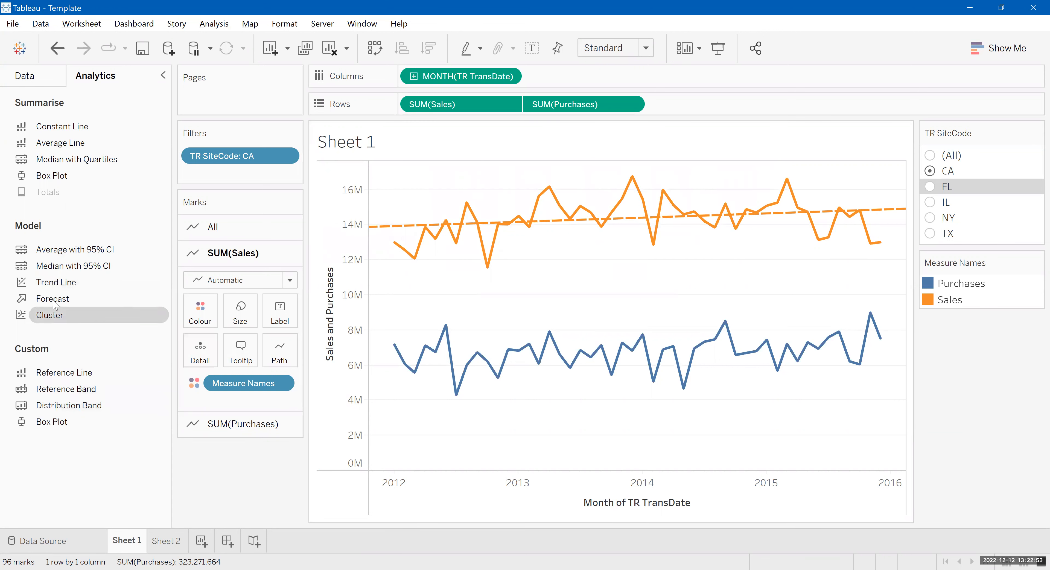
pyautogui.moveTo(157, 288); pyautogui.dragTo(460, 264)
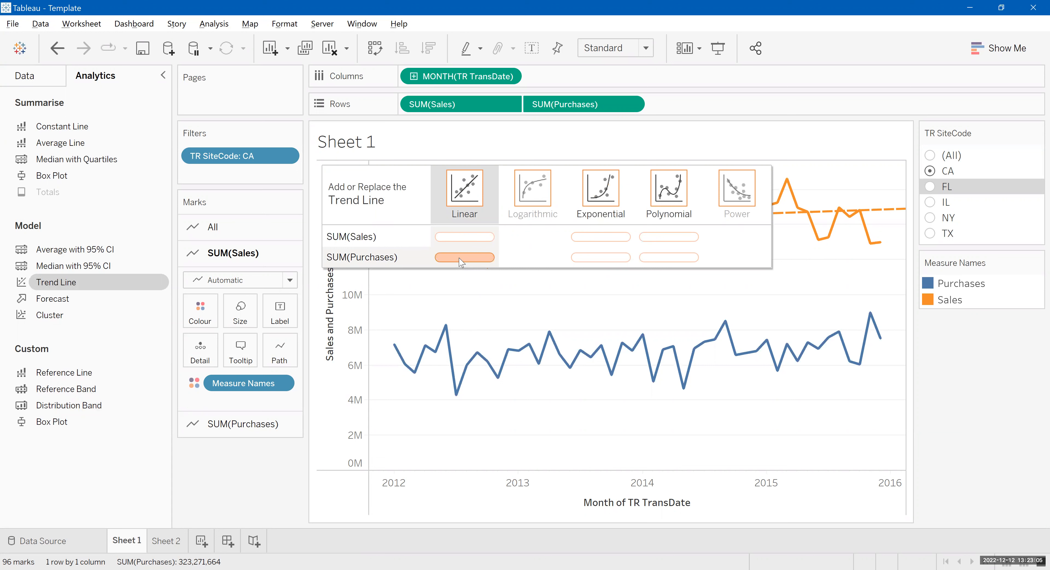
pyautogui.moveTo(461, 262); pyautogui.dragTo(461, 262)
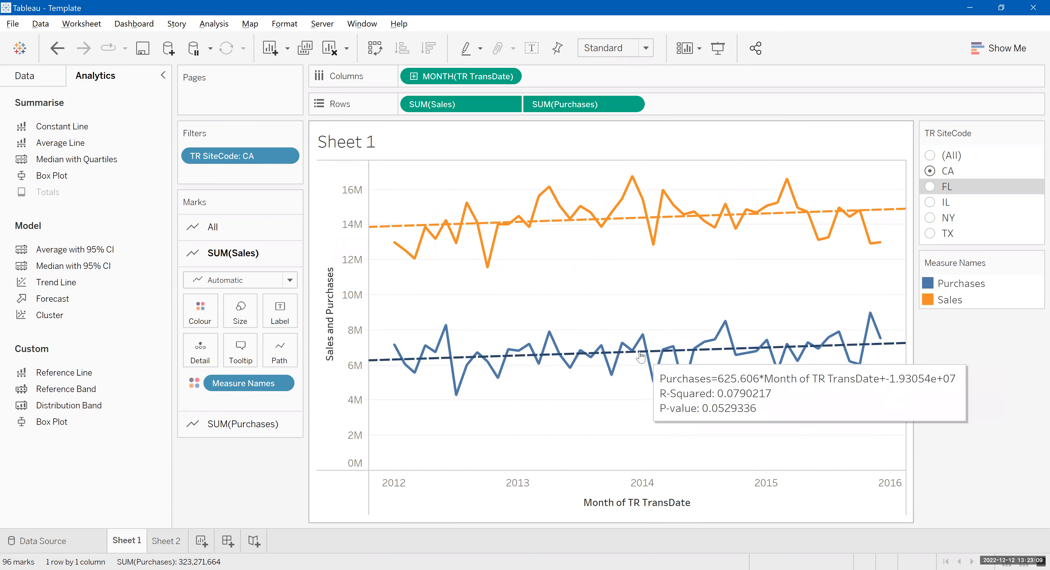
# Filter the chart by FL, IL, NY and TX in turn to compare the Sales and Purchases trend lines.
pyautogui.click(933, 189)
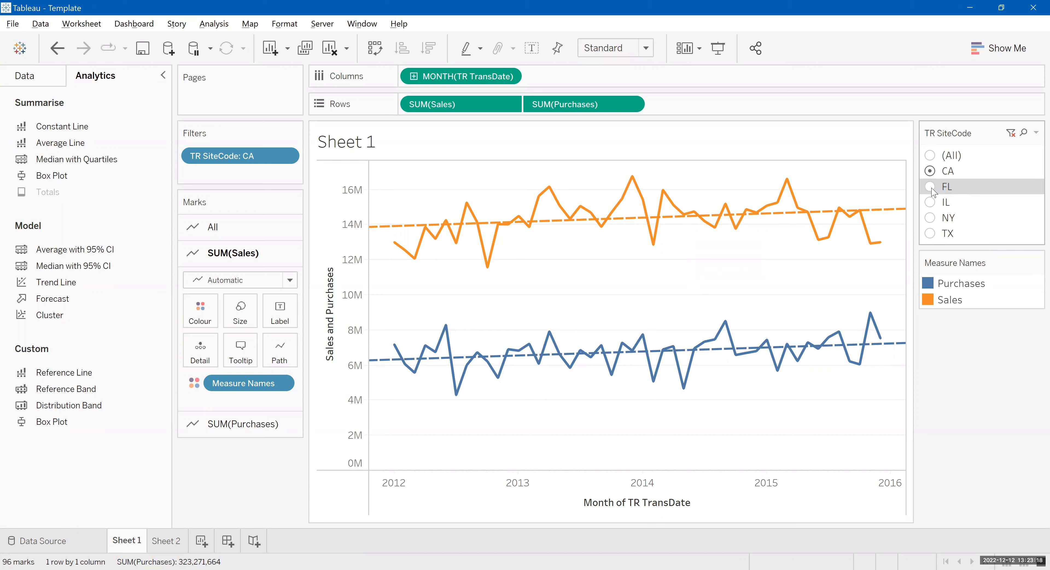
pyautogui.click(931, 203)
pyautogui.click(931, 219)
pyautogui.click(931, 235)
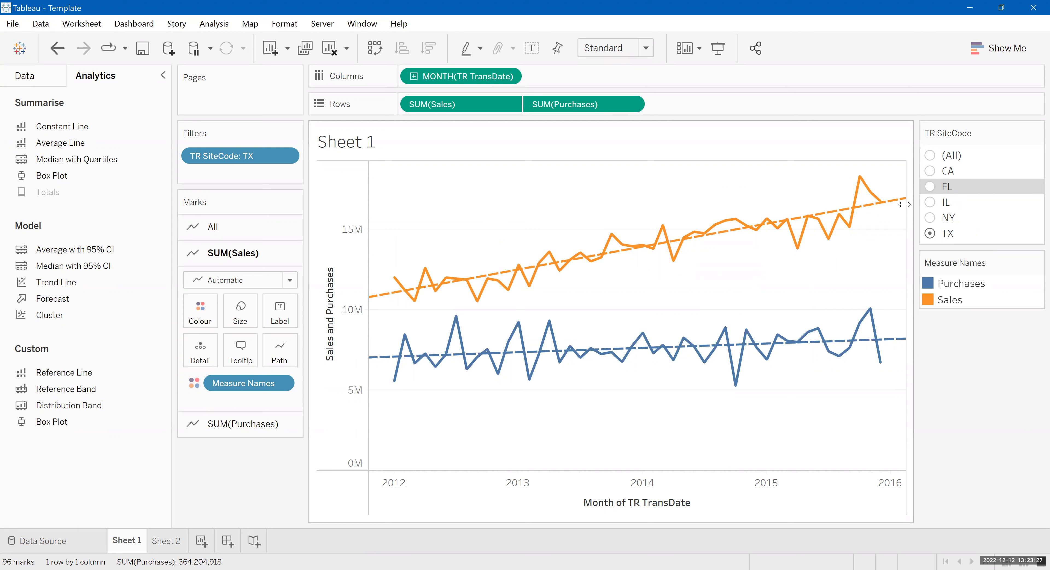
pyautogui.moveTo(904, 203)
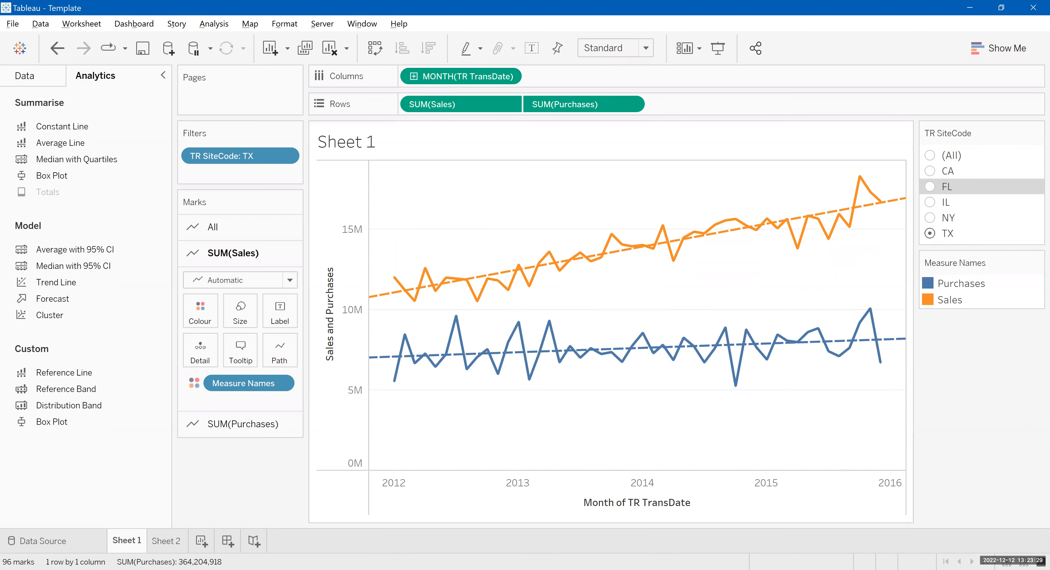